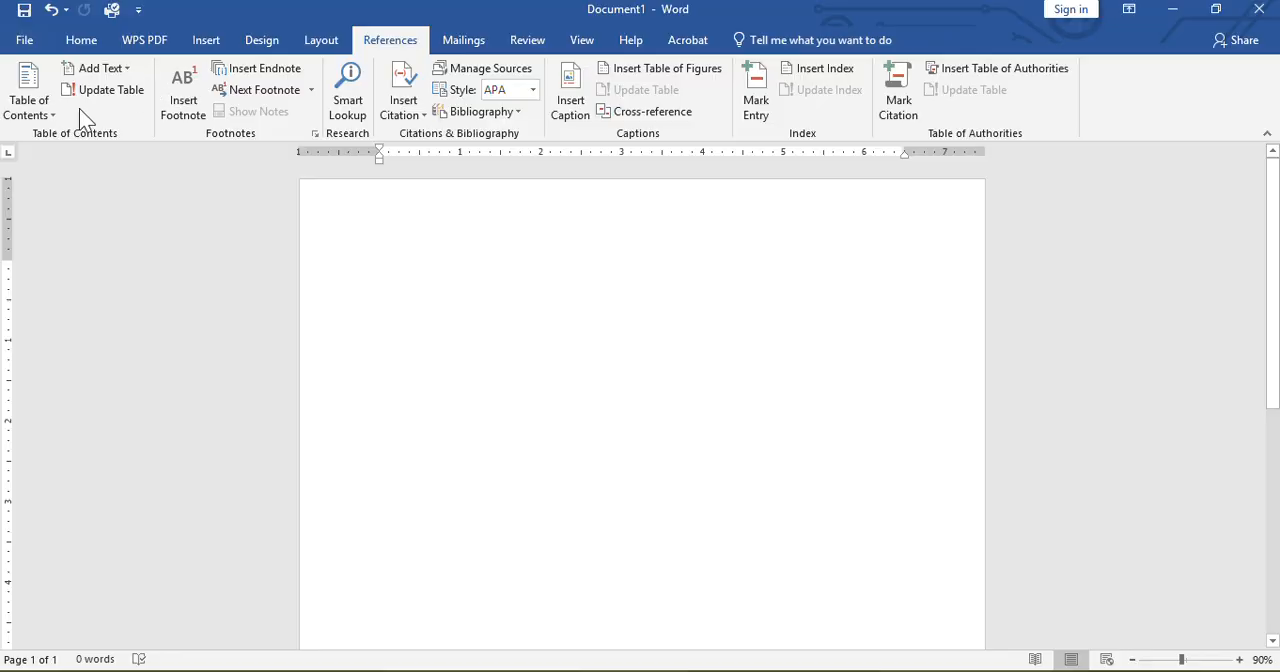
# Insert a manual table of contents and fill its first entry with "Title Pag" and page number i
pyautogui.click(52, 113)
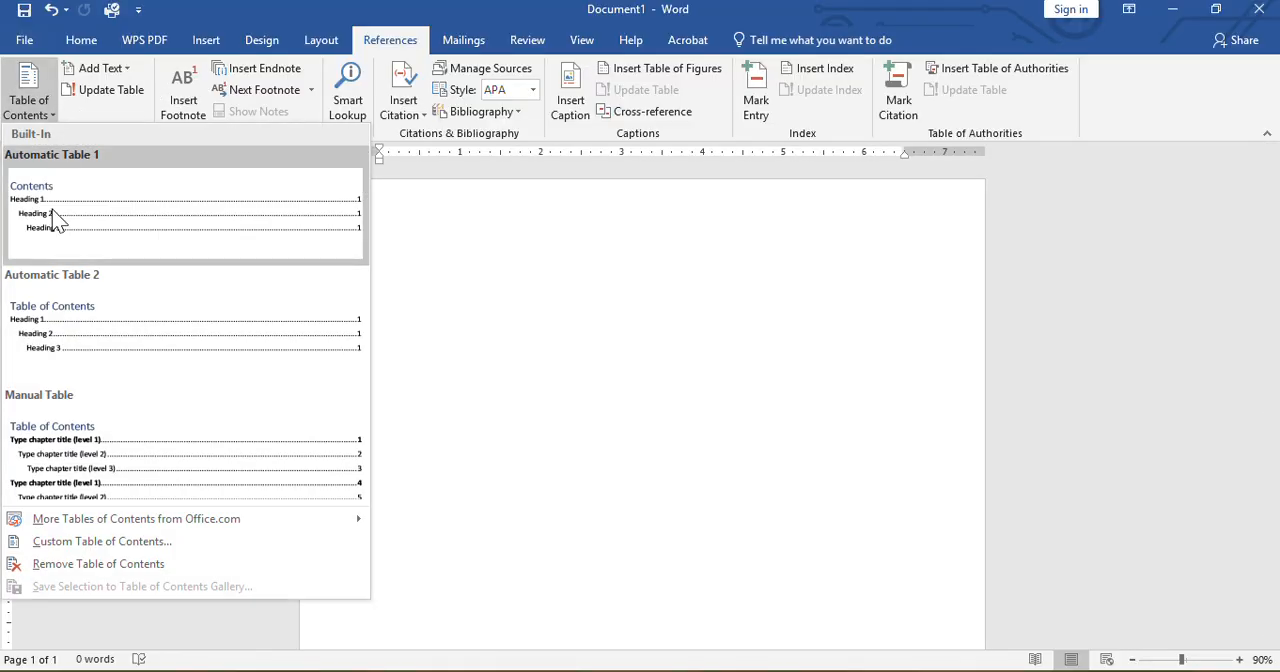
pyautogui.click(92, 470)
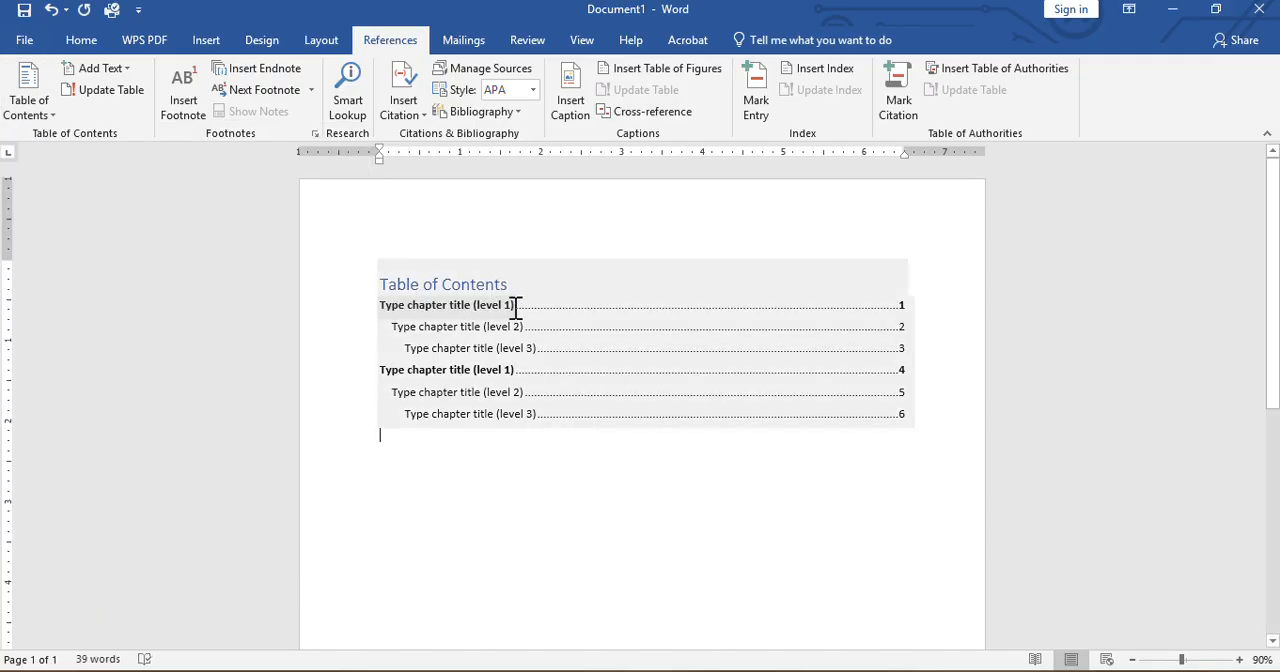
pyautogui.click(515, 305)
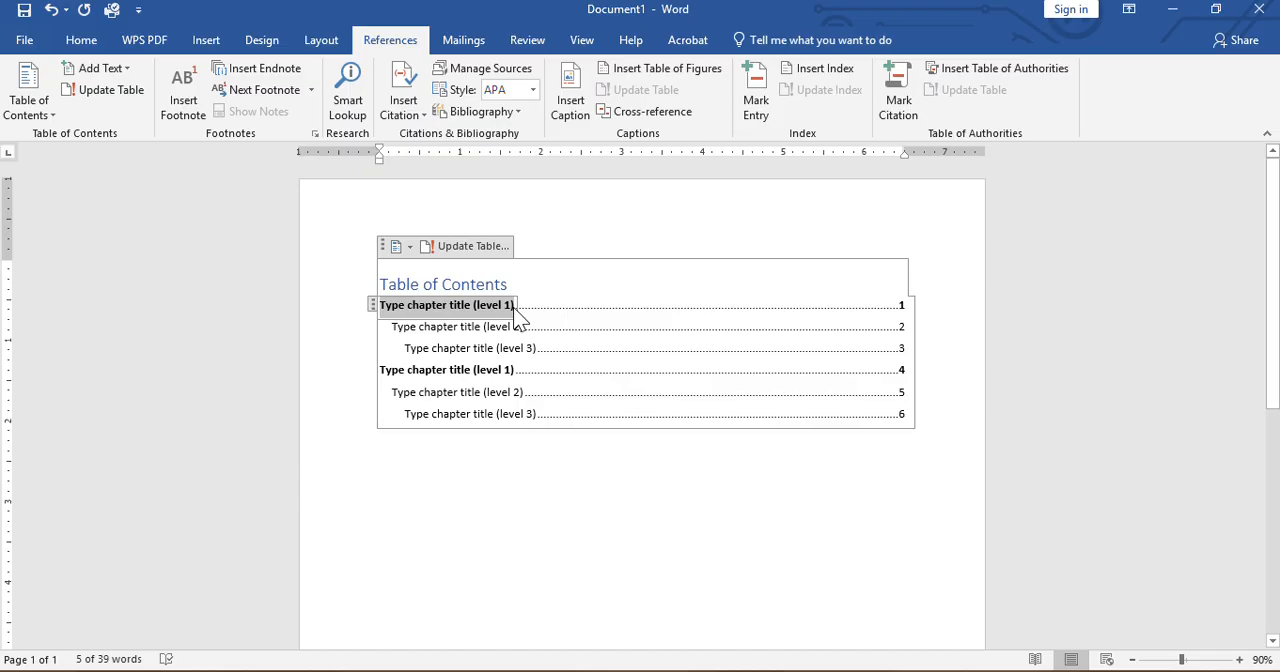
pyautogui.write('Tit')
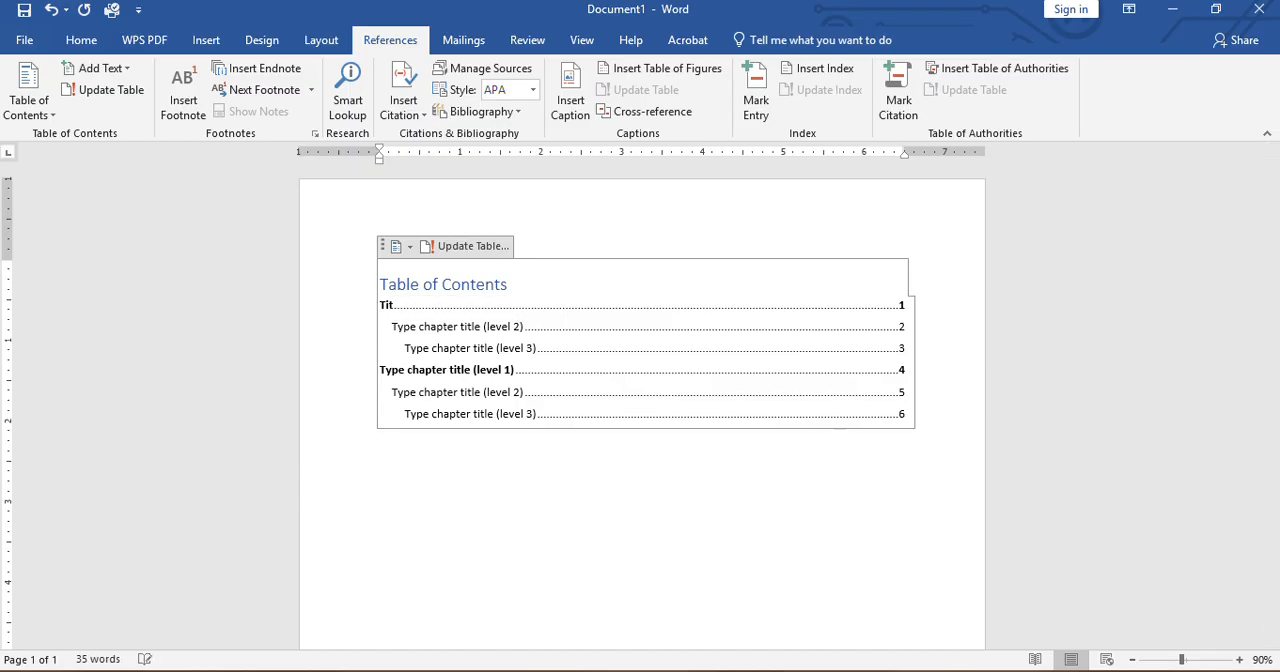
pyautogui.write('le Pag')
# Replace the second contents entry with "Approval Sheet" and set its page number to ii
pyautogui.click(524, 327)
pyautogui.press('BackSpace')
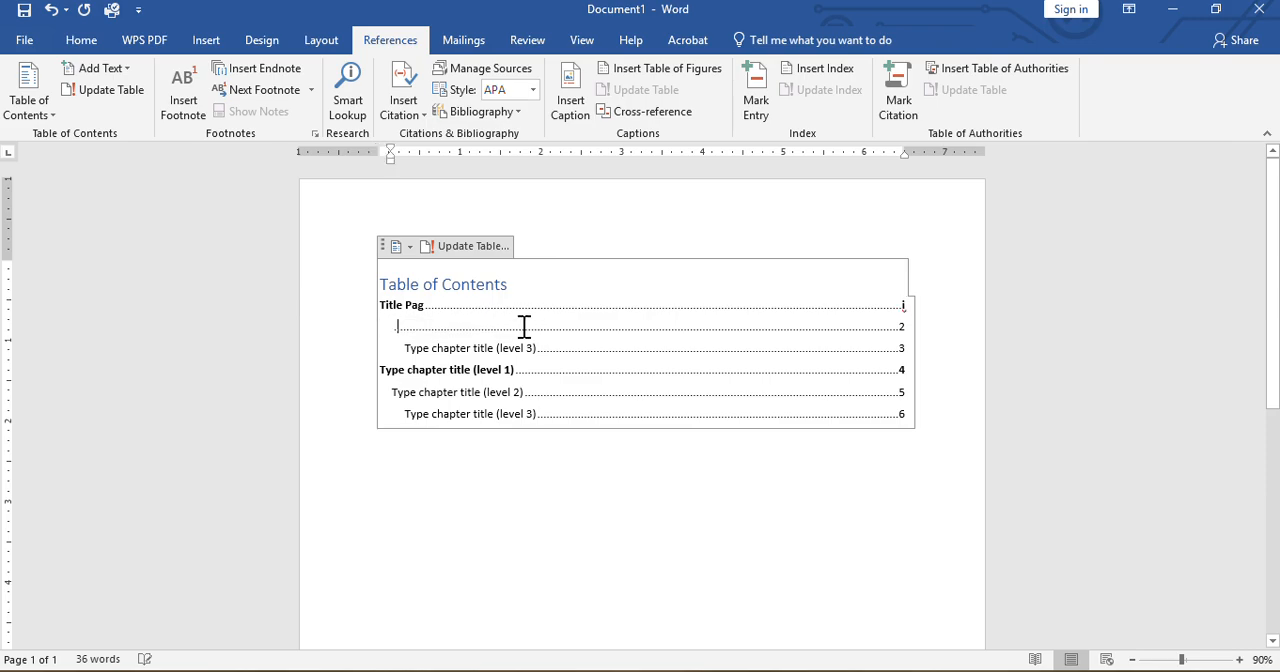
pyautogui.write('Opp')
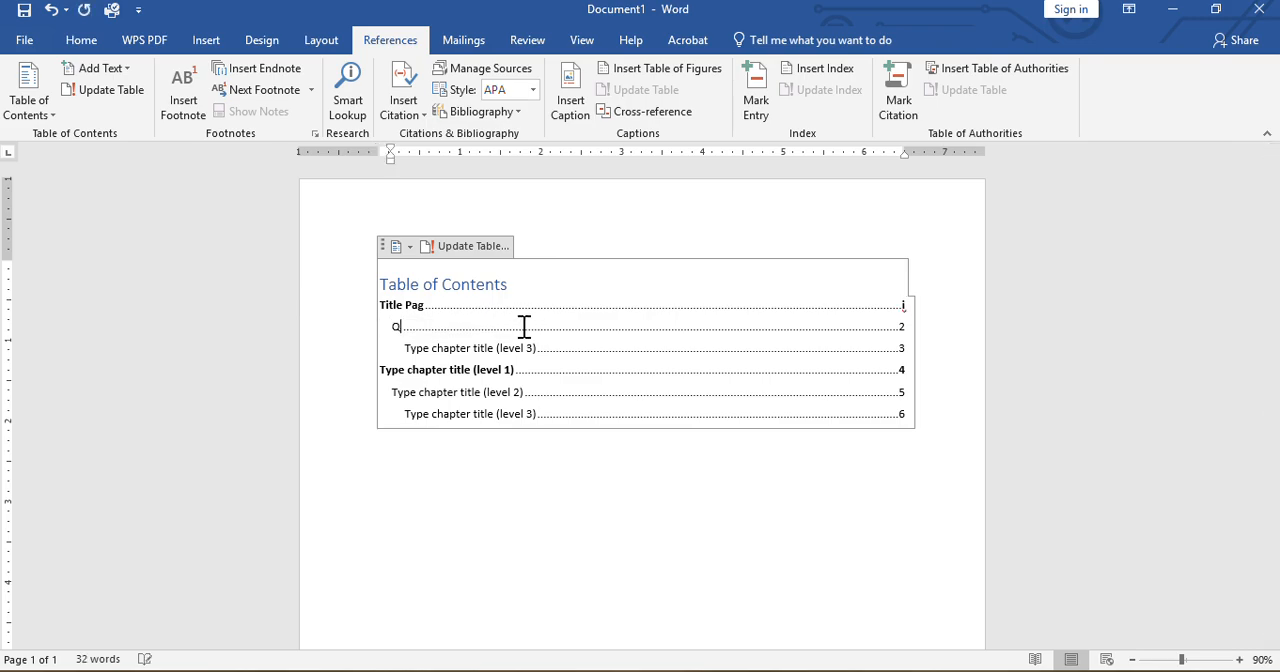
pyautogui.press('BackSpace')
pyautogui.press('BackSpace')
pyautogui.press('BackSpace')
pyautogui.write('Approval Sheet')
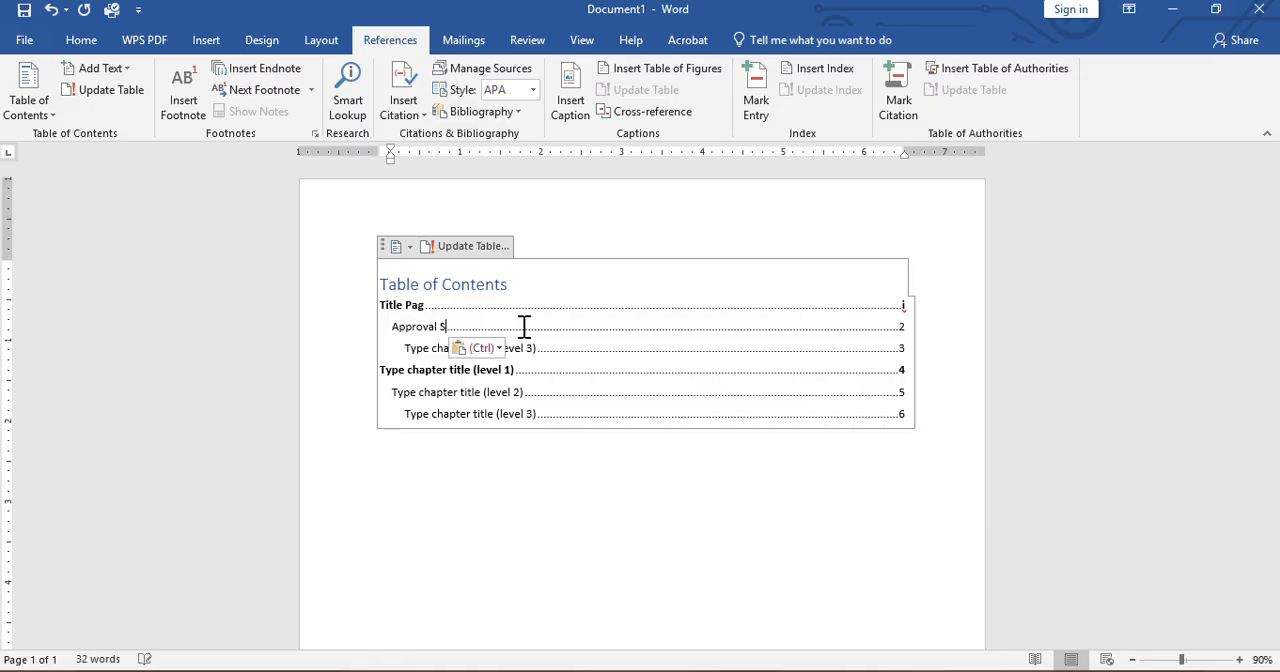
pyautogui.click(903, 326)
pyautogui.press('BackSpace')
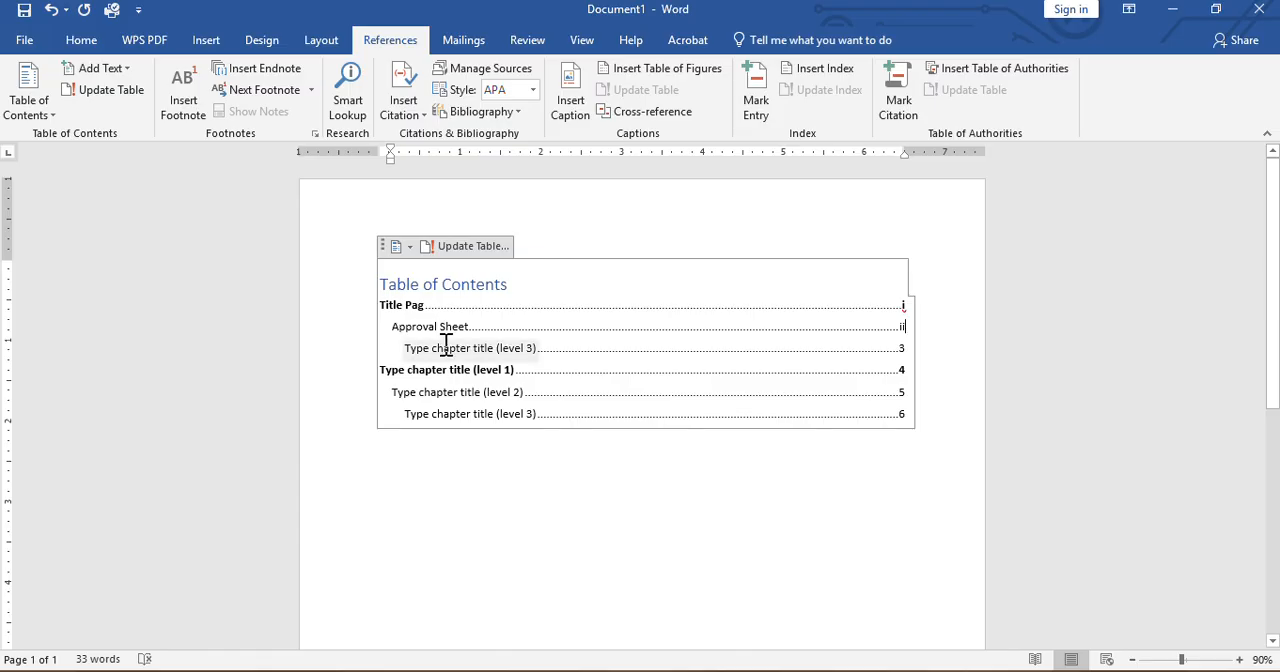
# Replace the third contents entry with "Abstract" and set its page number to iii
pyautogui.click(497, 346)
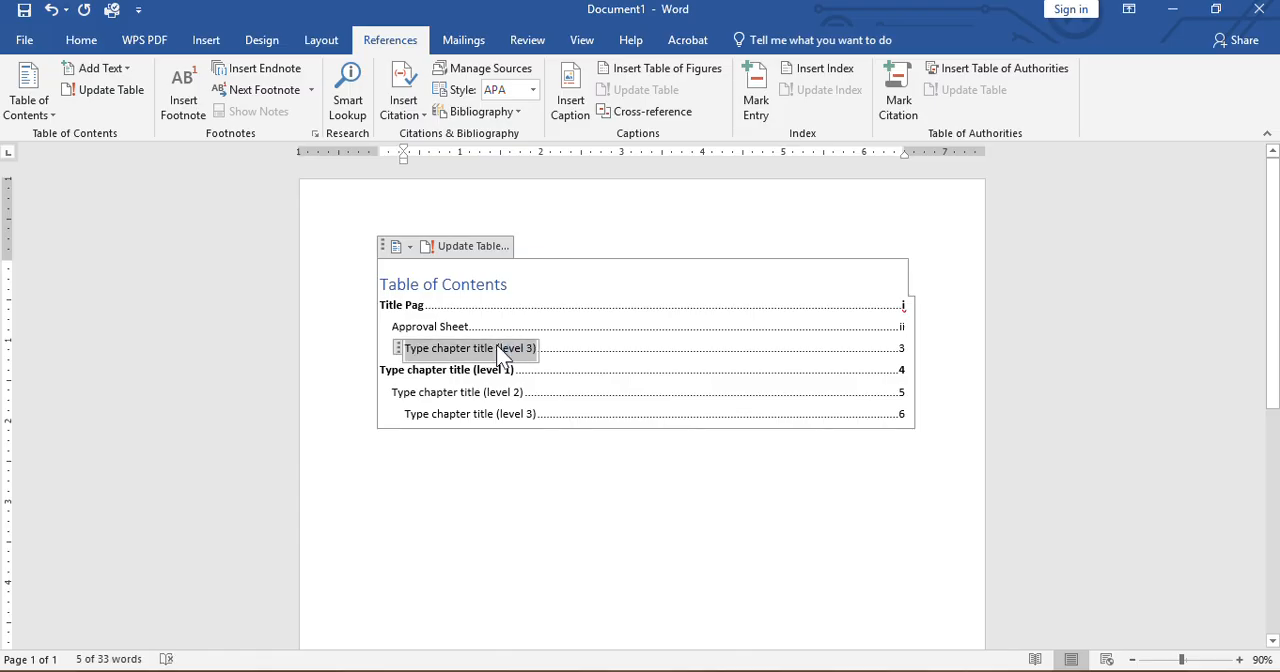
pyautogui.write('Ab')
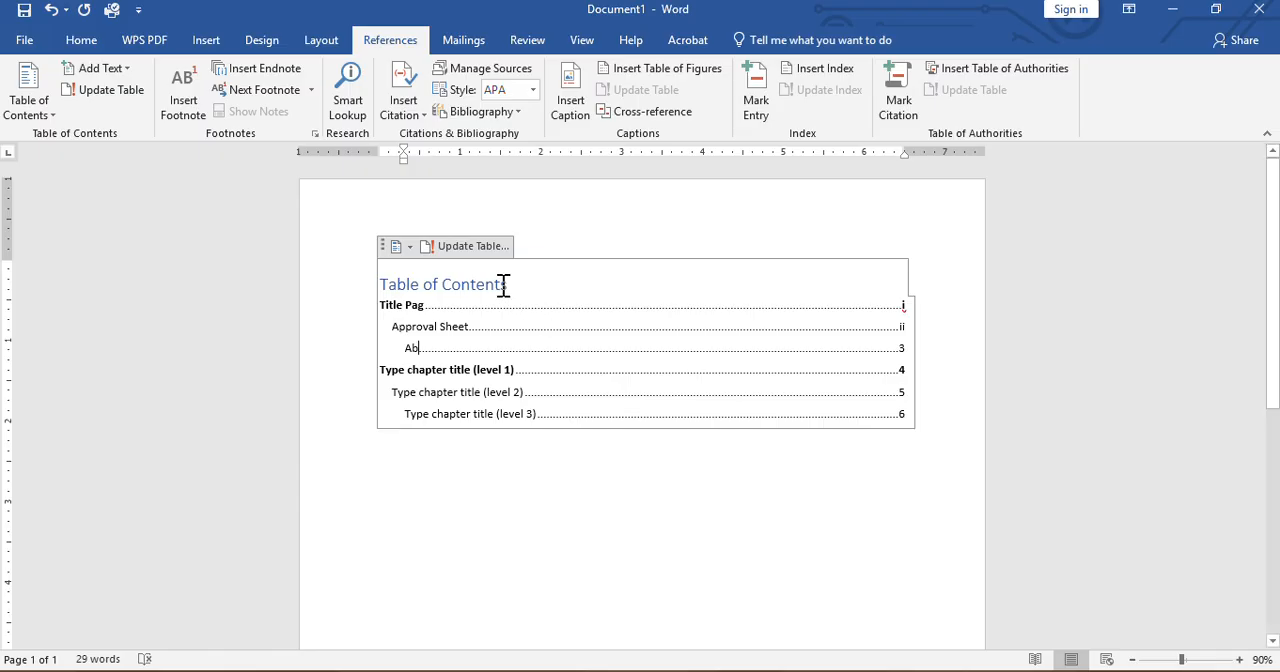
pyautogui.moveTo(503, 286); pyautogui.dragTo(505, 287)
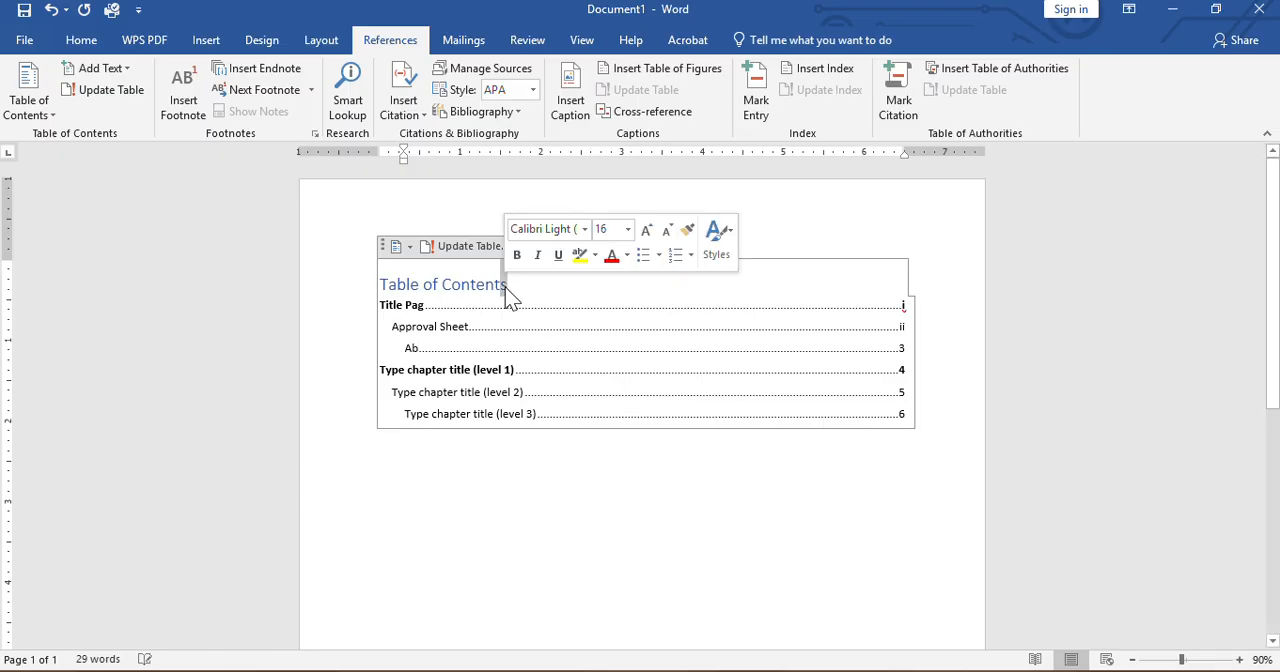
pyautogui.click(422, 347)
pyautogui.write('stract')
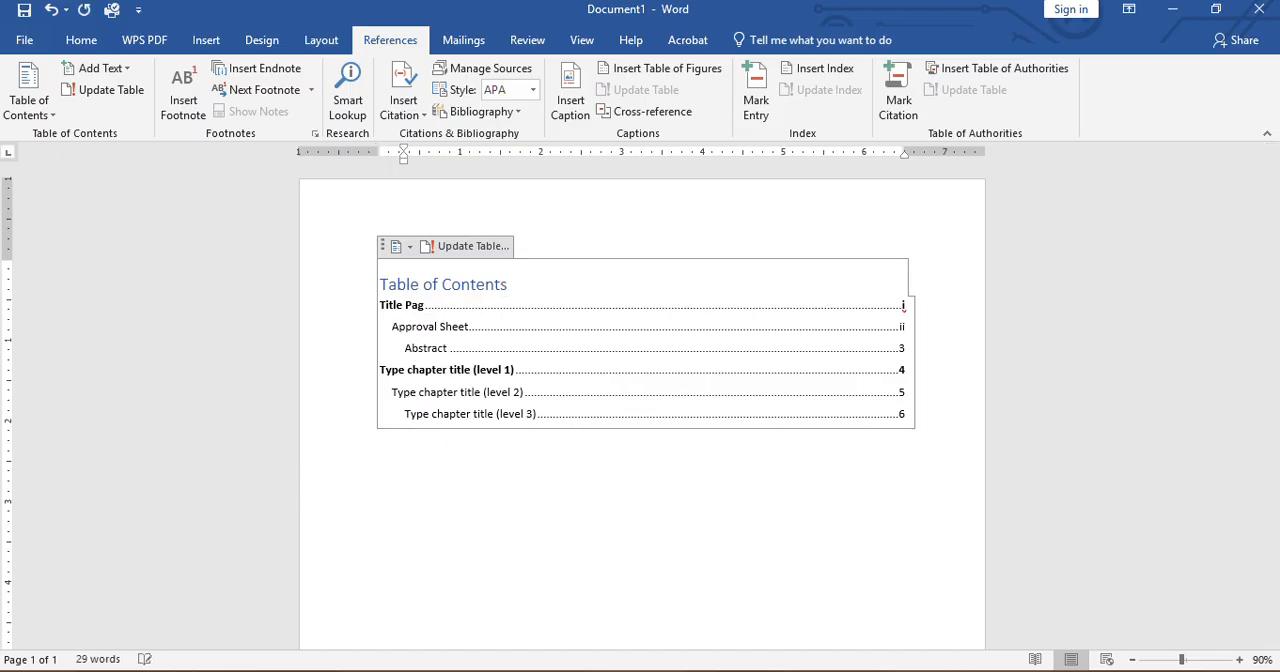
pyautogui.click(905, 350)
pyautogui.press('BackSpace')
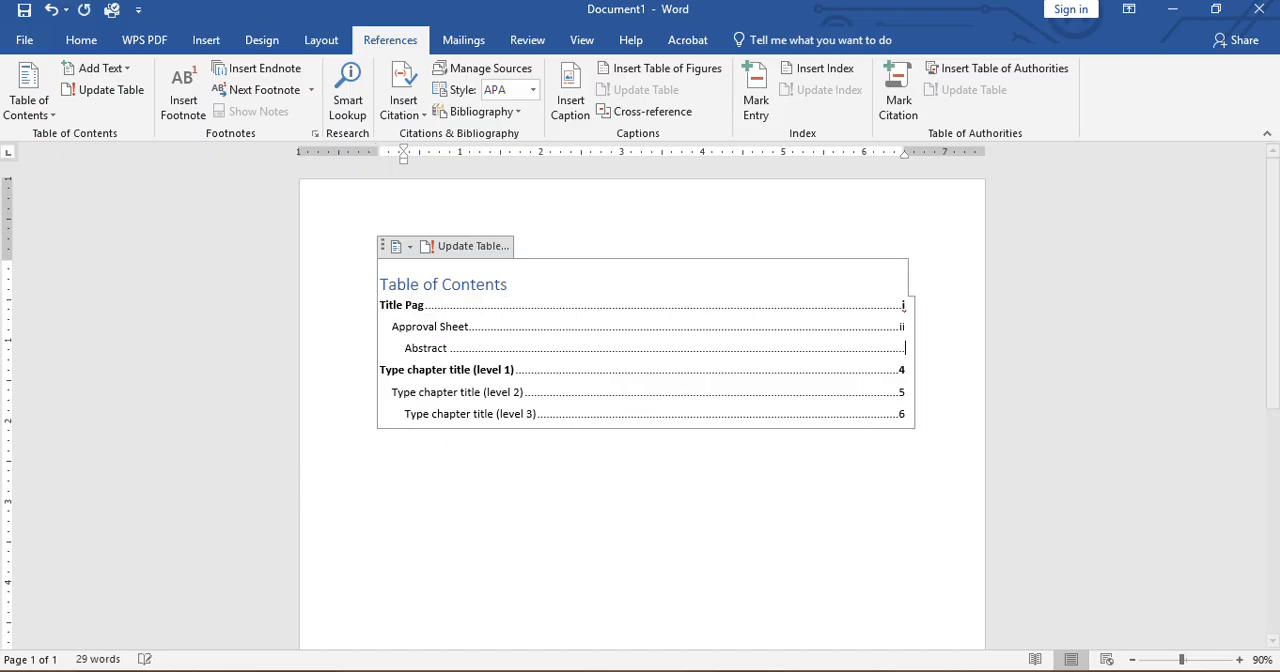
pyautogui.write('o')
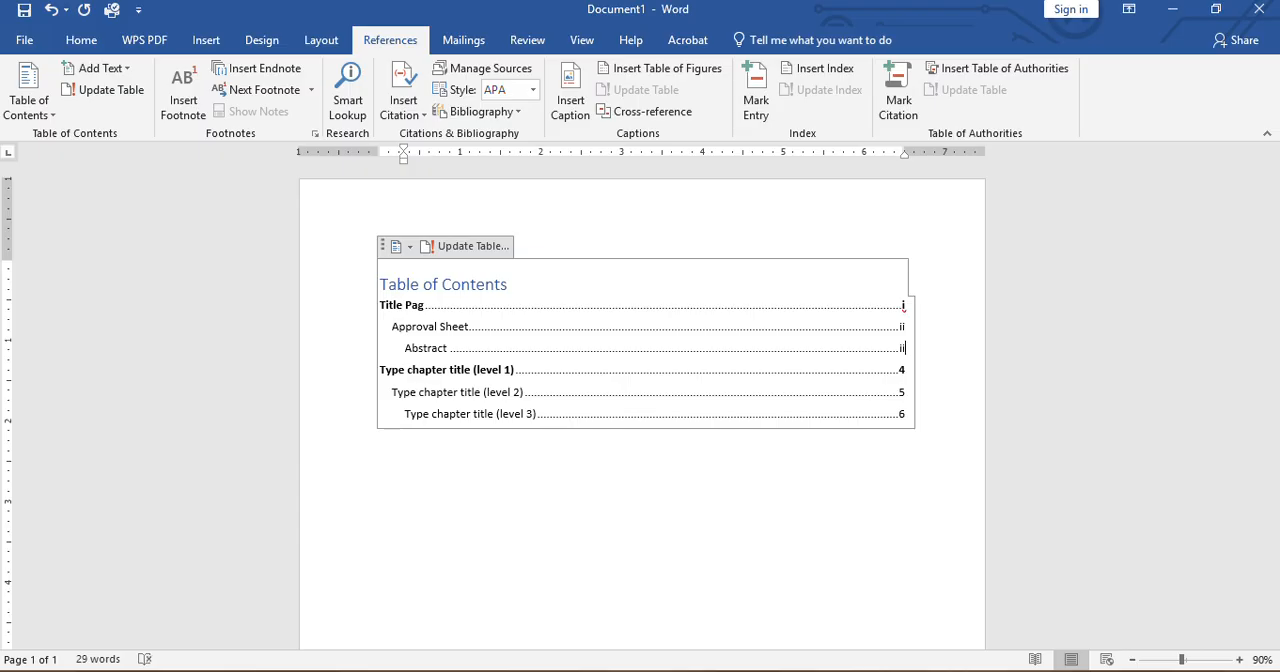
# Replace the fourth contents entry with "Acknowledgement" and set its page number to iv
pyautogui.click(434, 371)
pyautogui.click(433, 372)
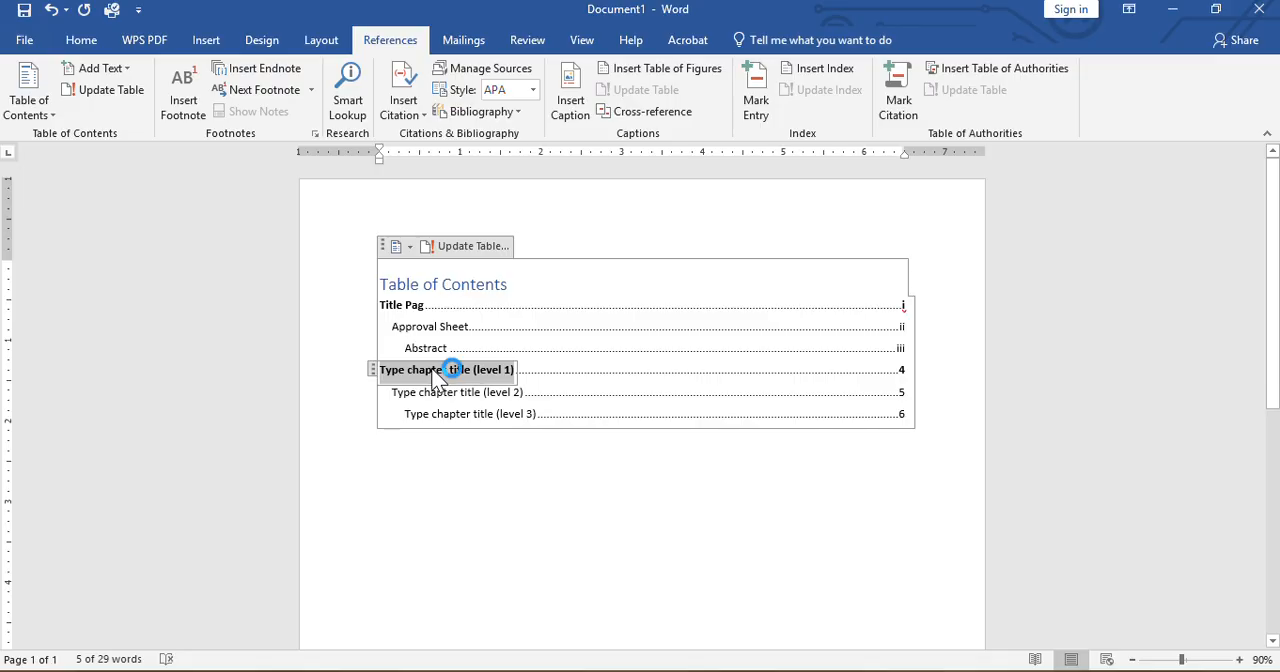
pyautogui.write('Acknow')
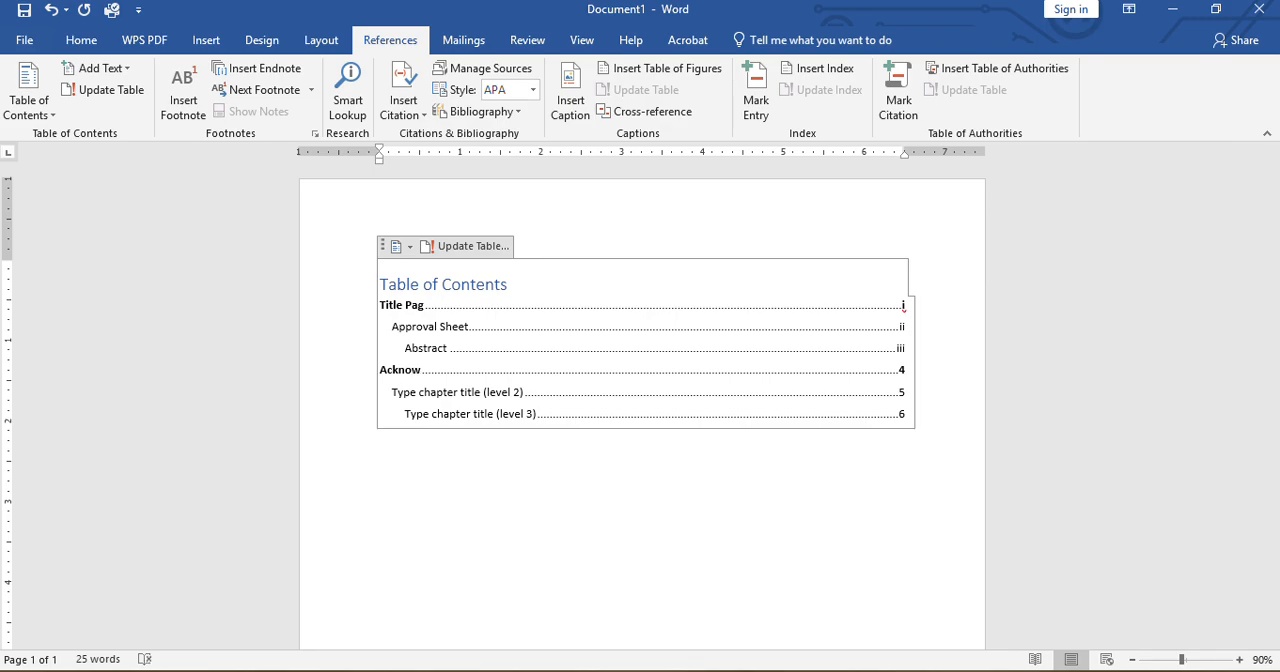
pyautogui.write('ledgement')
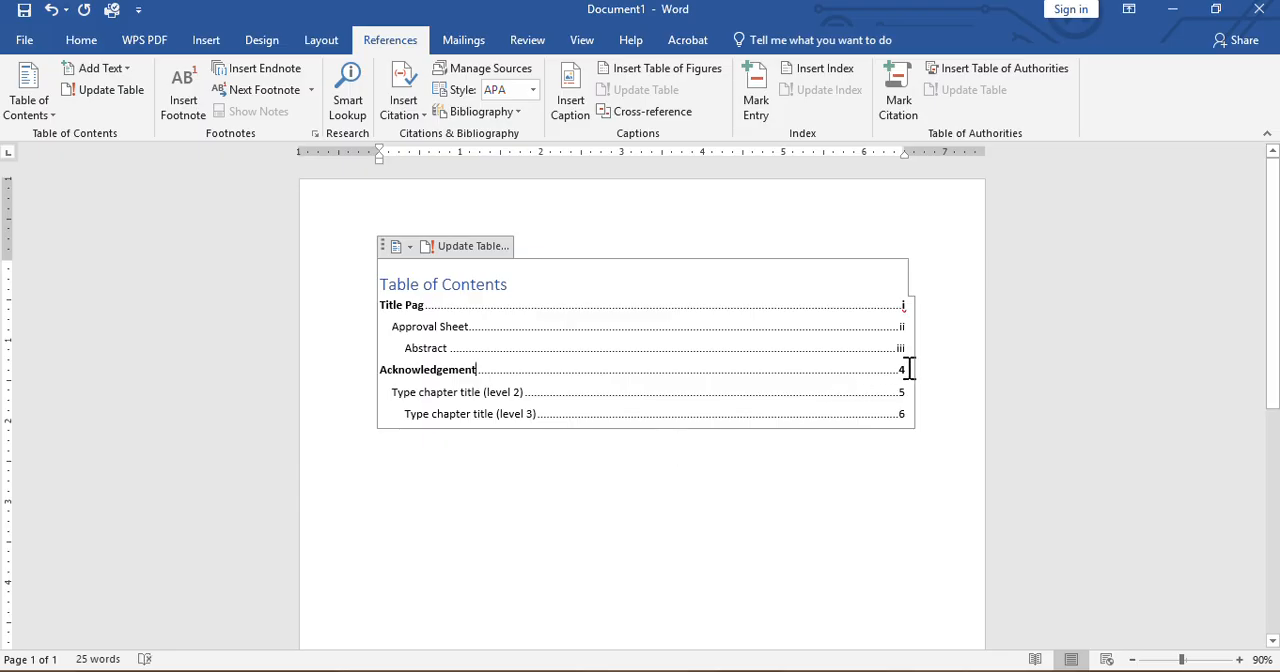
pyautogui.click(908, 370)
pyautogui.press('BackSpace')
pyautogui.write('iv')
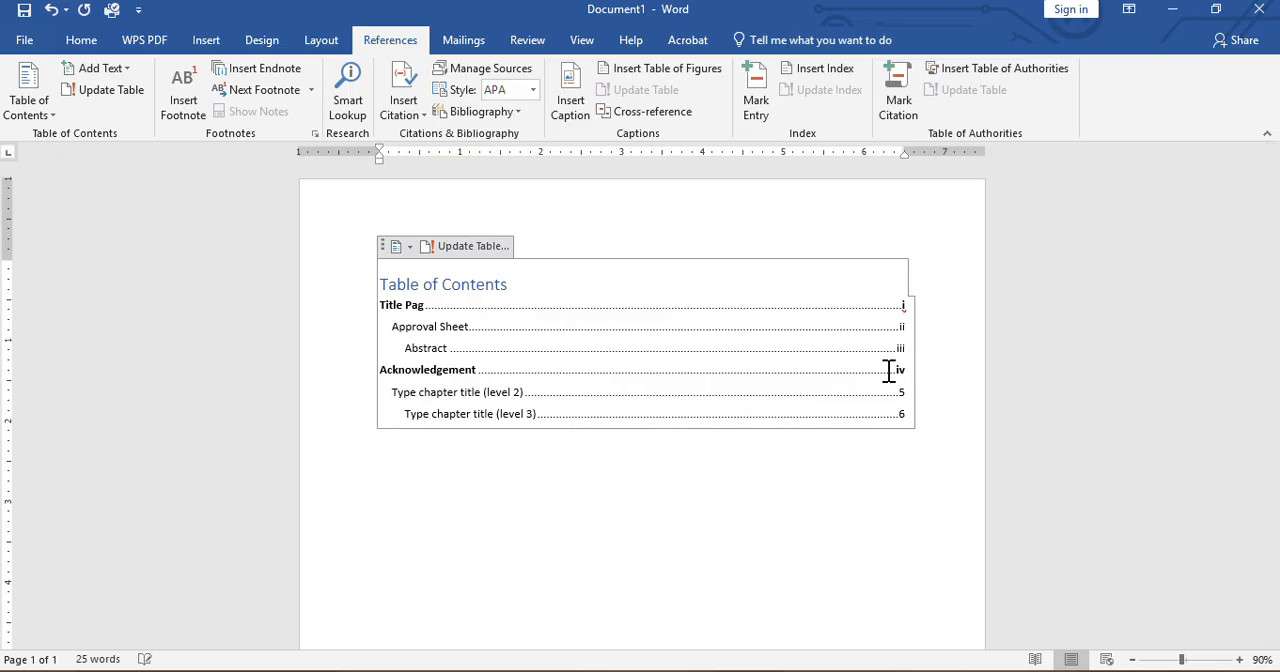
# Replace the fifth contents entry with "Dedication" and set its page number to v
pyautogui.click(500, 394)
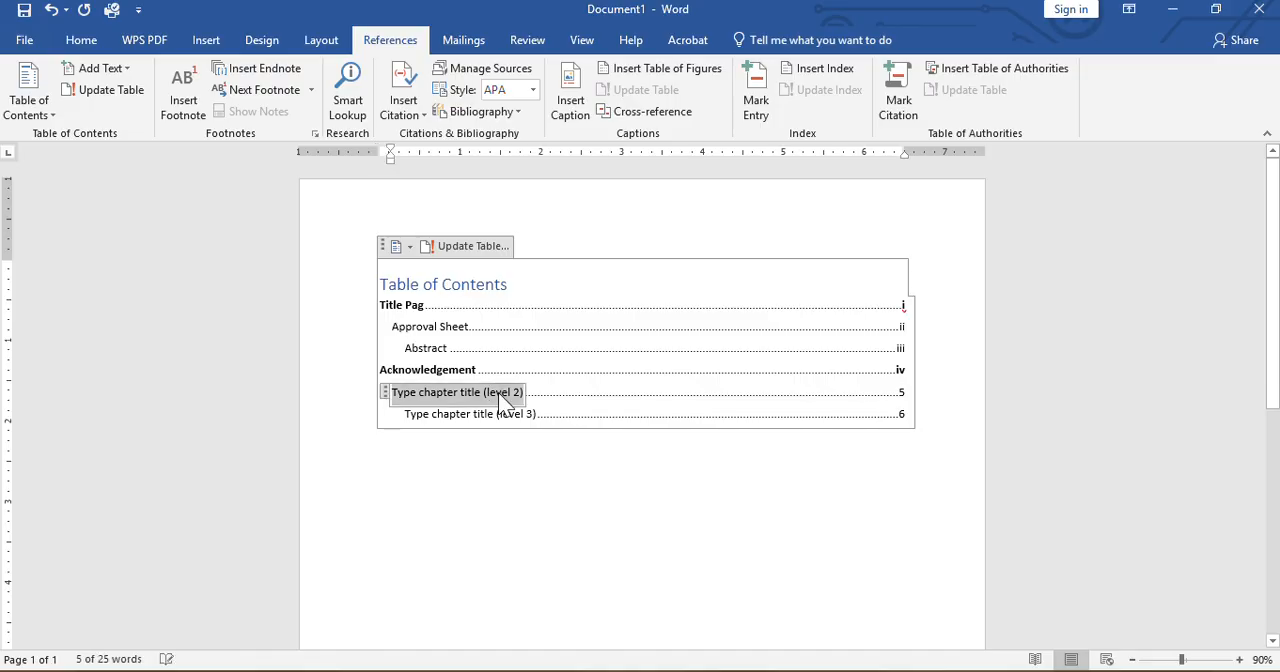
pyautogui.write('Dedi')
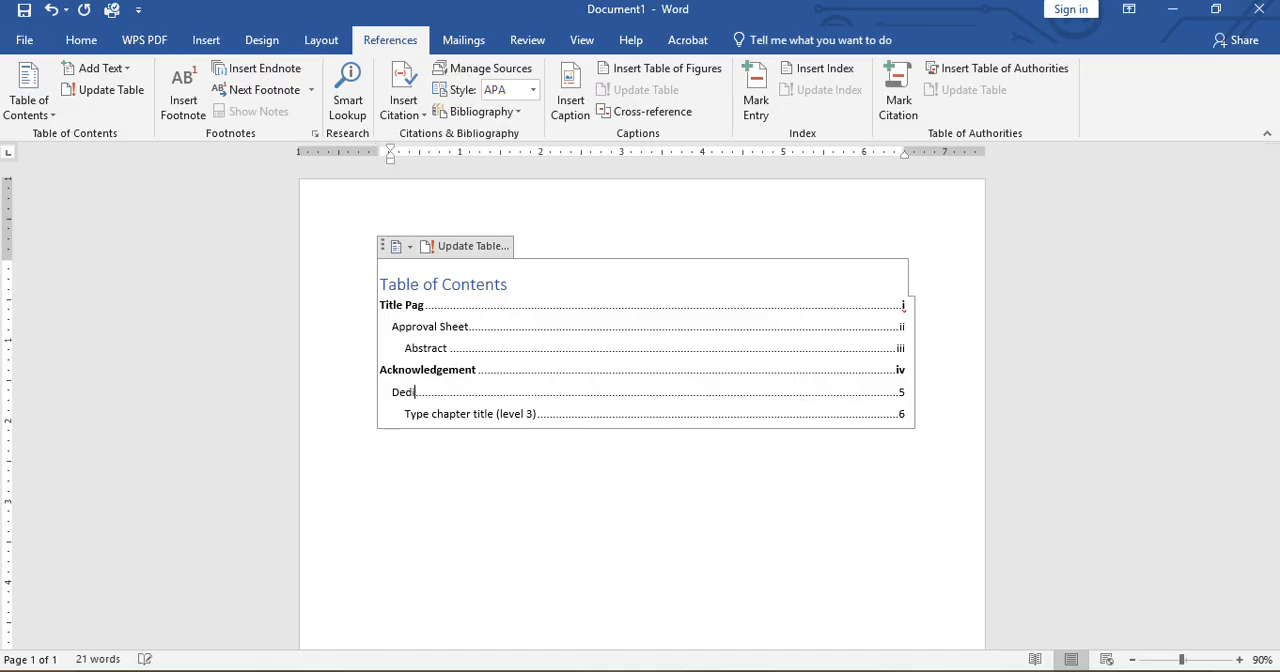
pyautogui.write('cat')
pyautogui.click(907, 393)
pyautogui.press('BackSpace')
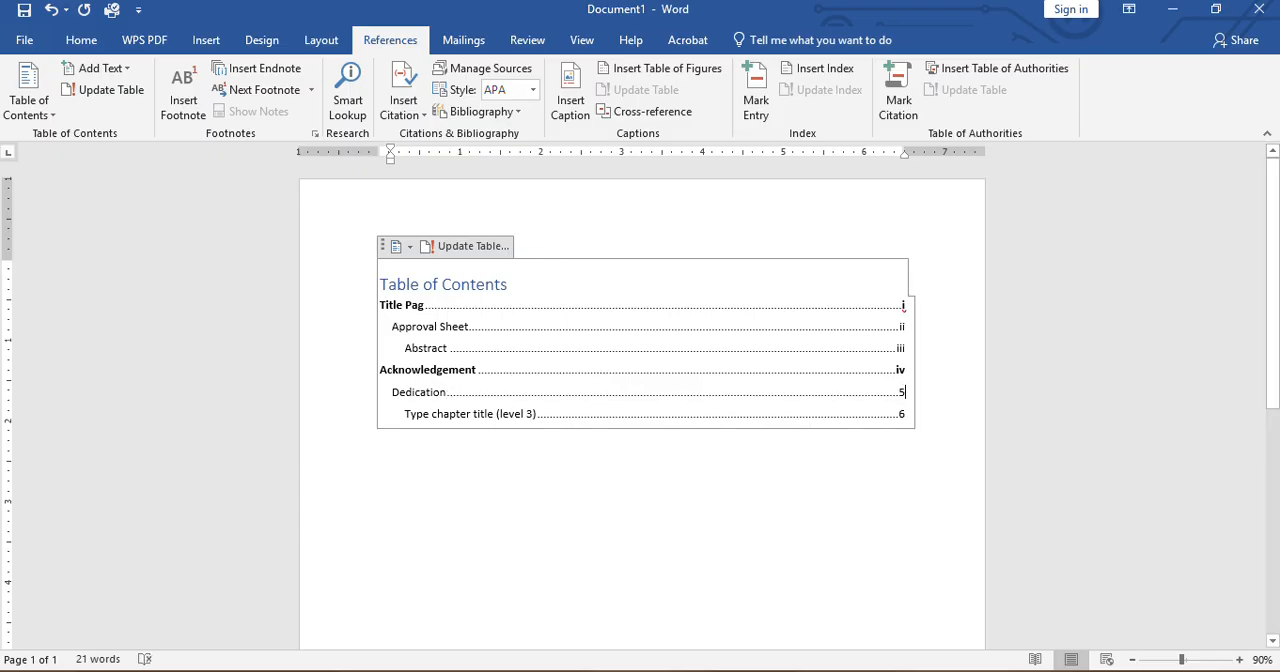
pyautogui.write('v')
# Correct the first entry to "Title Page" and remove the bold formatting from the contents entries
pyautogui.click(424, 305)
pyautogui.write('e')
pyautogui.moveTo(384, 305); pyautogui.dragTo(901, 363)
pyautogui.hotkey('ctrl', 'b')
pyautogui.click(604, 355)
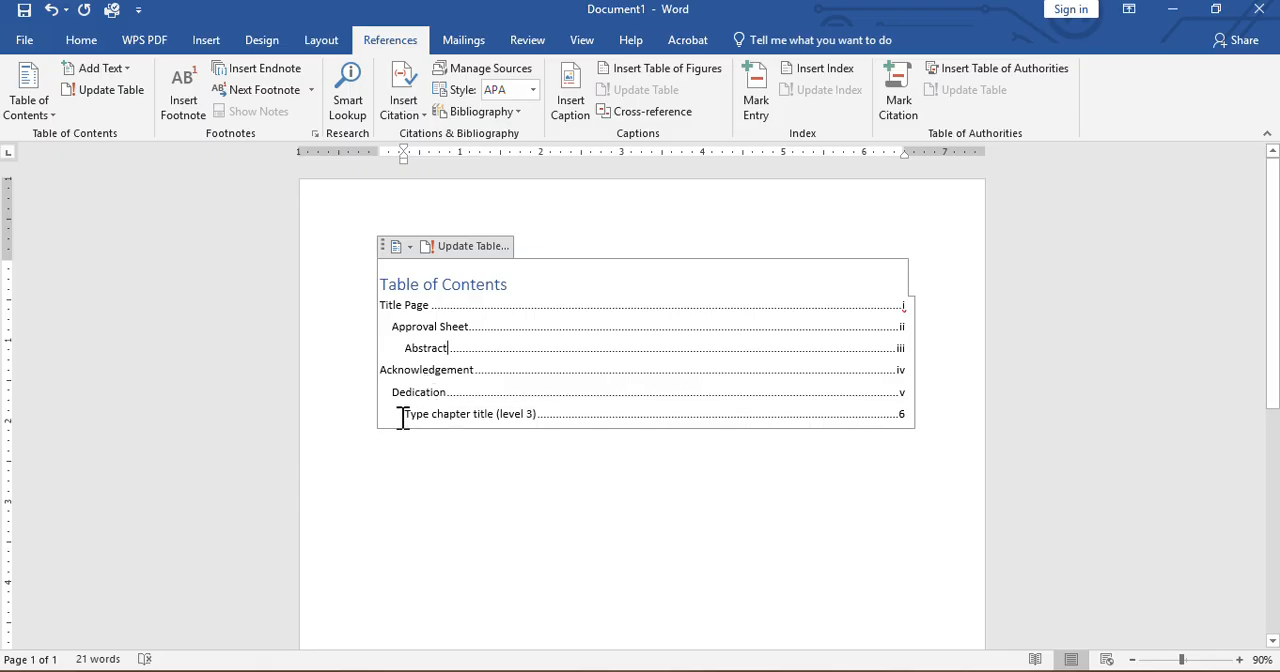
# Delete the remaining level 3 placeholder entry and its page number below "Dedication"
pyautogui.moveTo(452, 414); pyautogui.dragTo(750, 426)
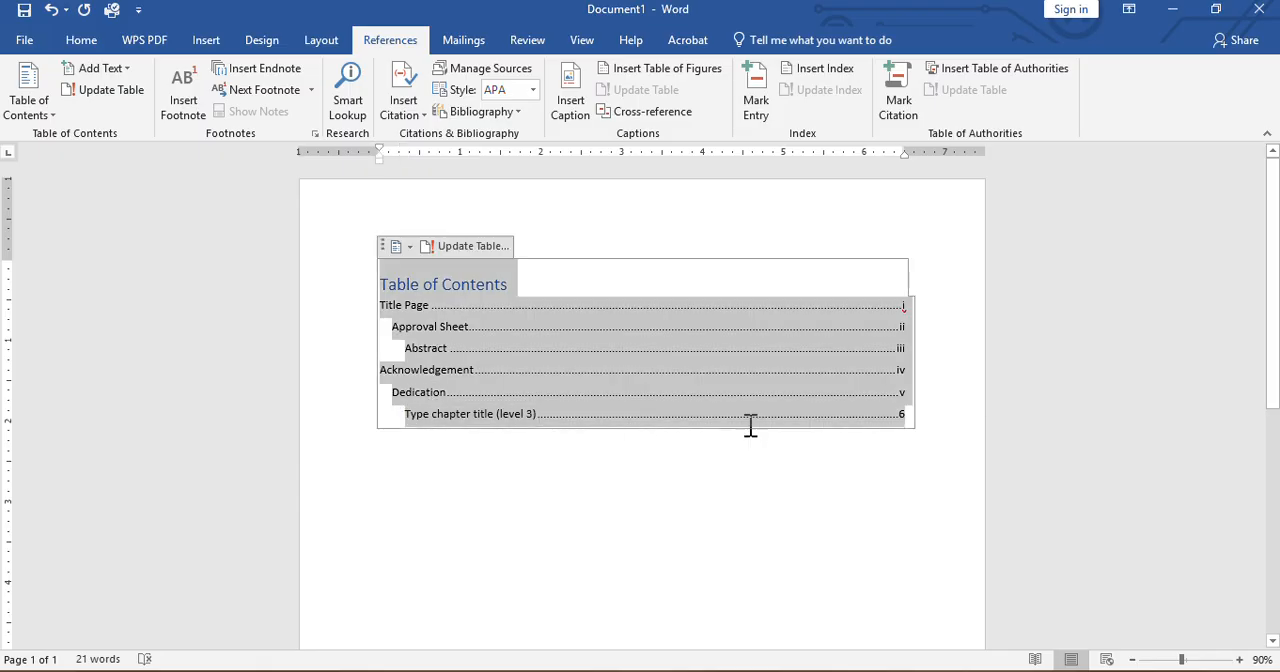
pyautogui.click(762, 425)
pyautogui.click(489, 401)
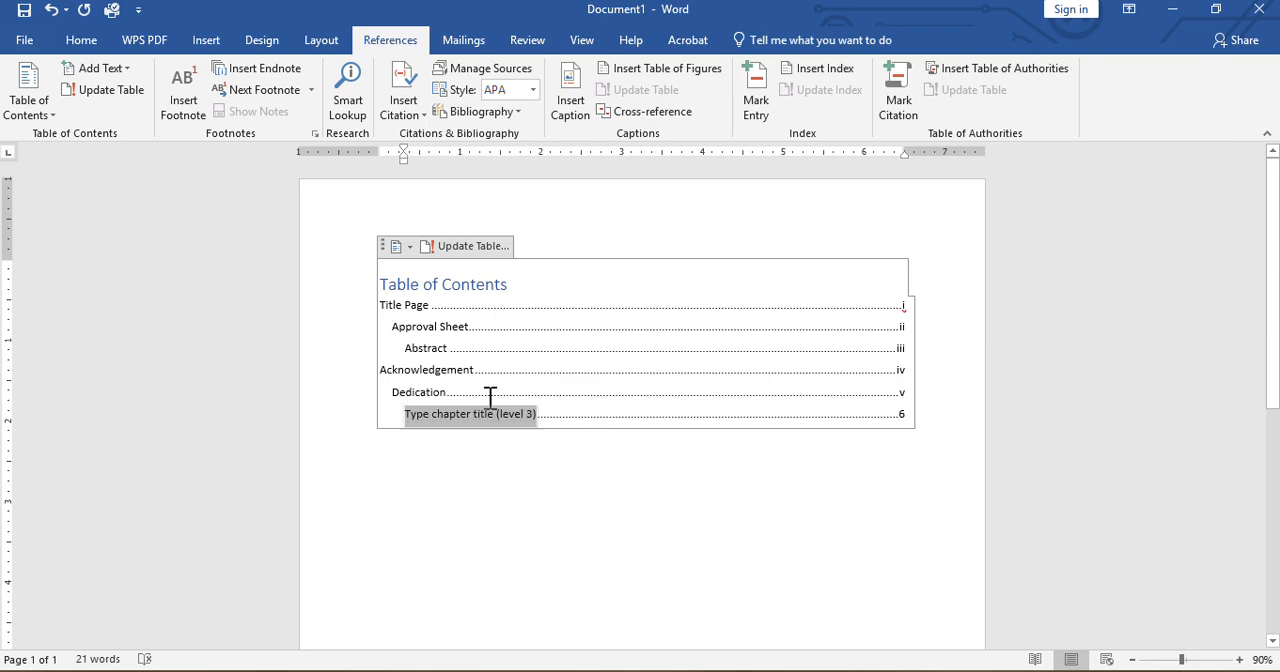
pyautogui.moveTo(490, 398); pyautogui.dragTo(912, 415)
pyautogui.press('Delete')
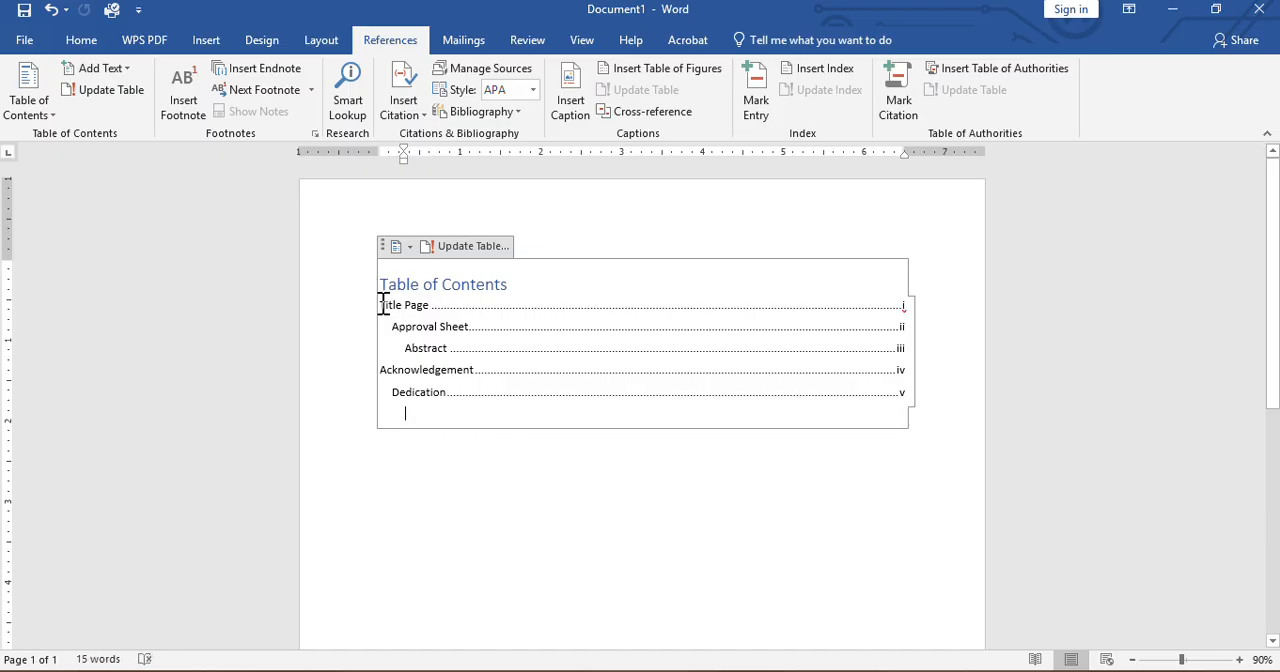
# Copy the five entries from "Title Page" to "Dedication" and paste them on the empty line below
pyautogui.moveTo(383, 305); pyautogui.dragTo(900, 398)
pyautogui.hotkey('ctrl', 'c')
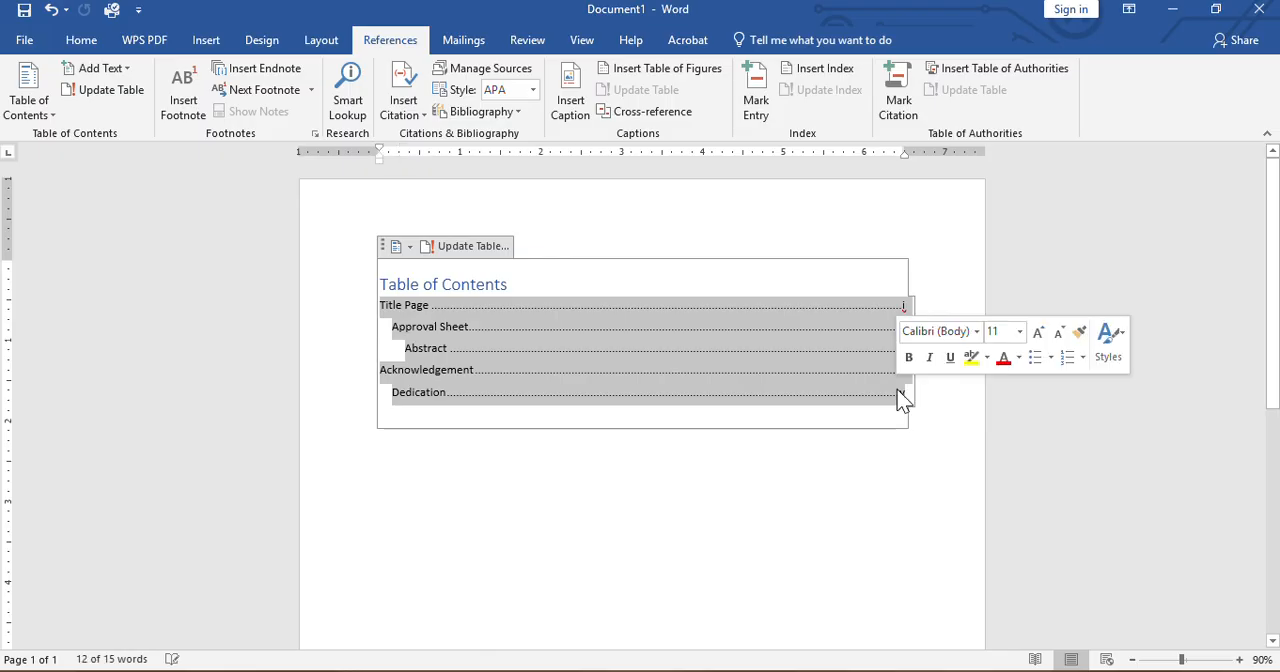
pyautogui.click(458, 421)
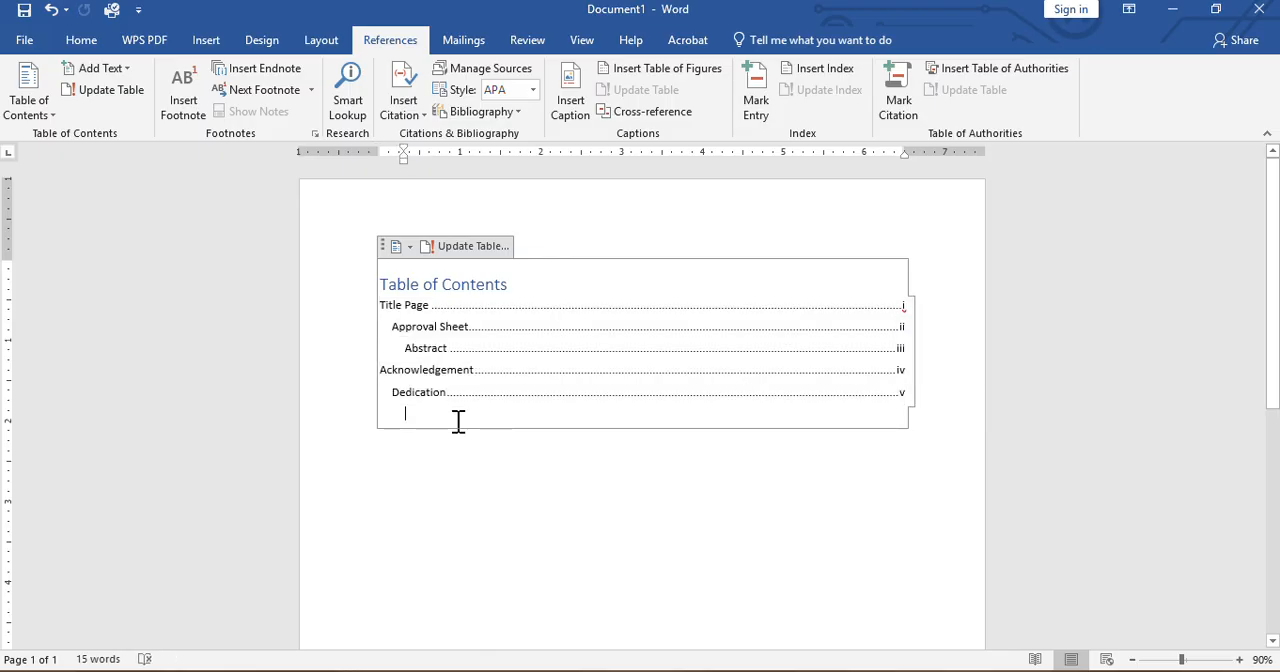
pyautogui.hotkey('ctrl', 'v')
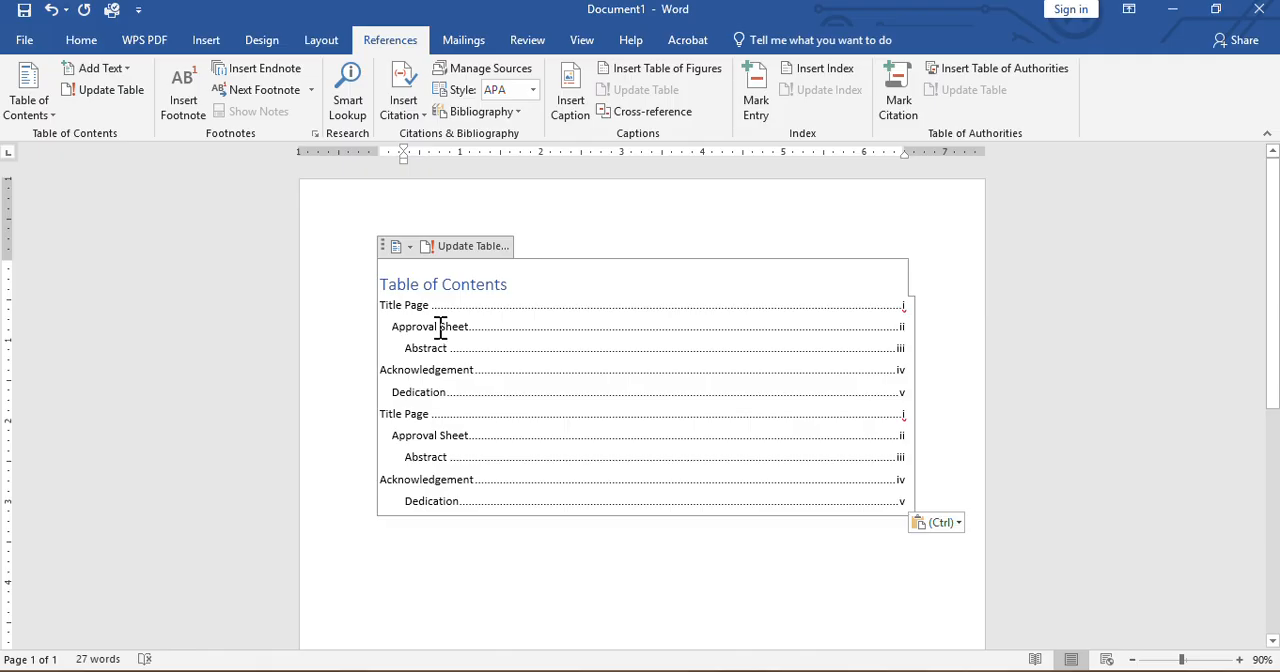
pyautogui.moveTo(443, 329); pyautogui.dragTo(443, 331)
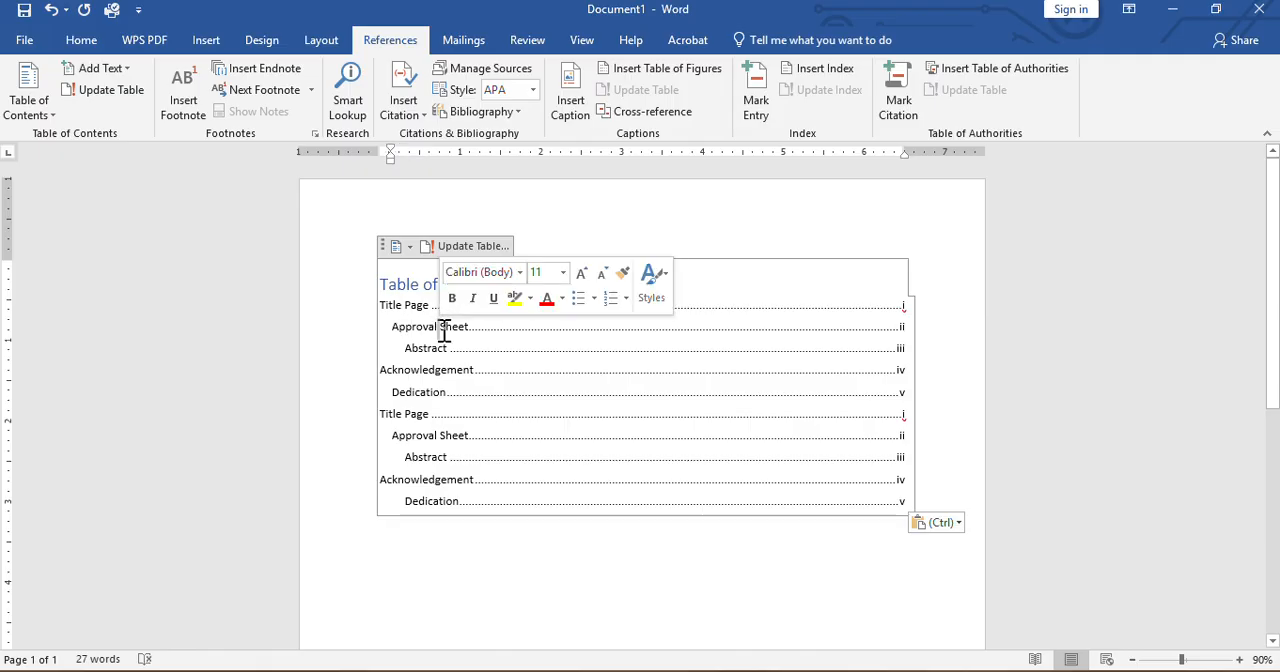
# Replace the whole duplicated "Title Page" line, including its page number, with "CHAPTER 1: INTRODUCTION"
pyautogui.doubleClick(386, 419)
pyautogui.click(386, 419)
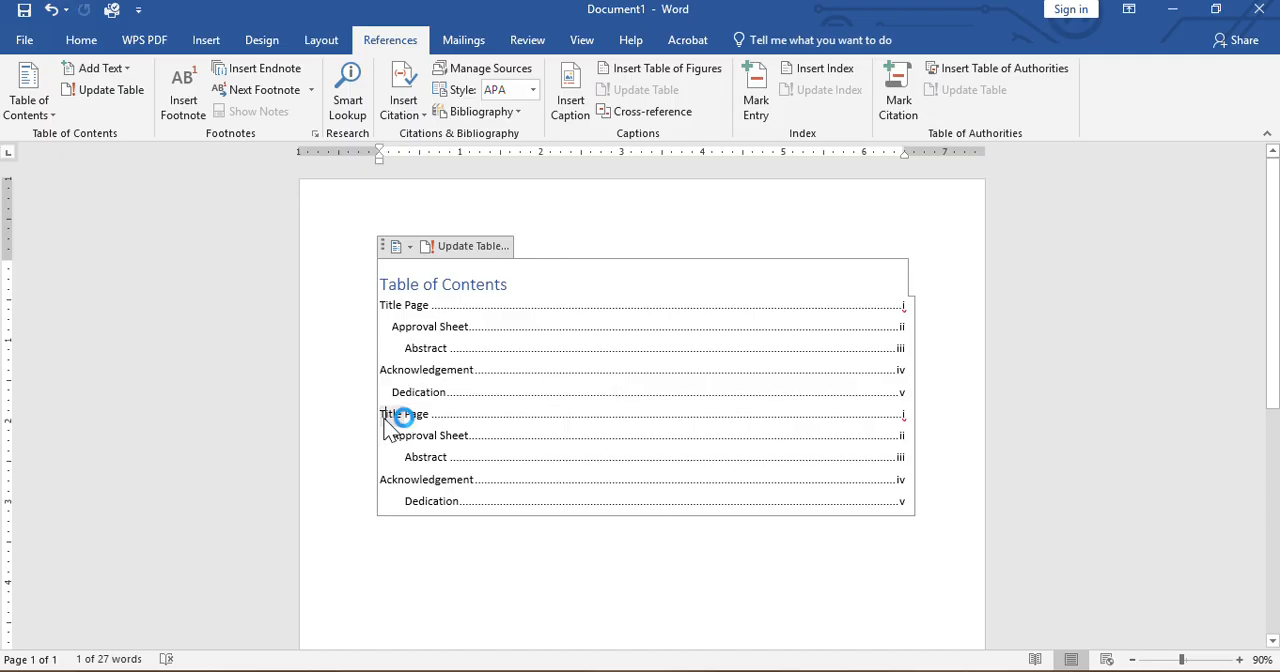
pyautogui.click(406, 417)
pyautogui.moveTo(383, 417); pyautogui.dragTo(909, 412)
pyautogui.write('CHA')
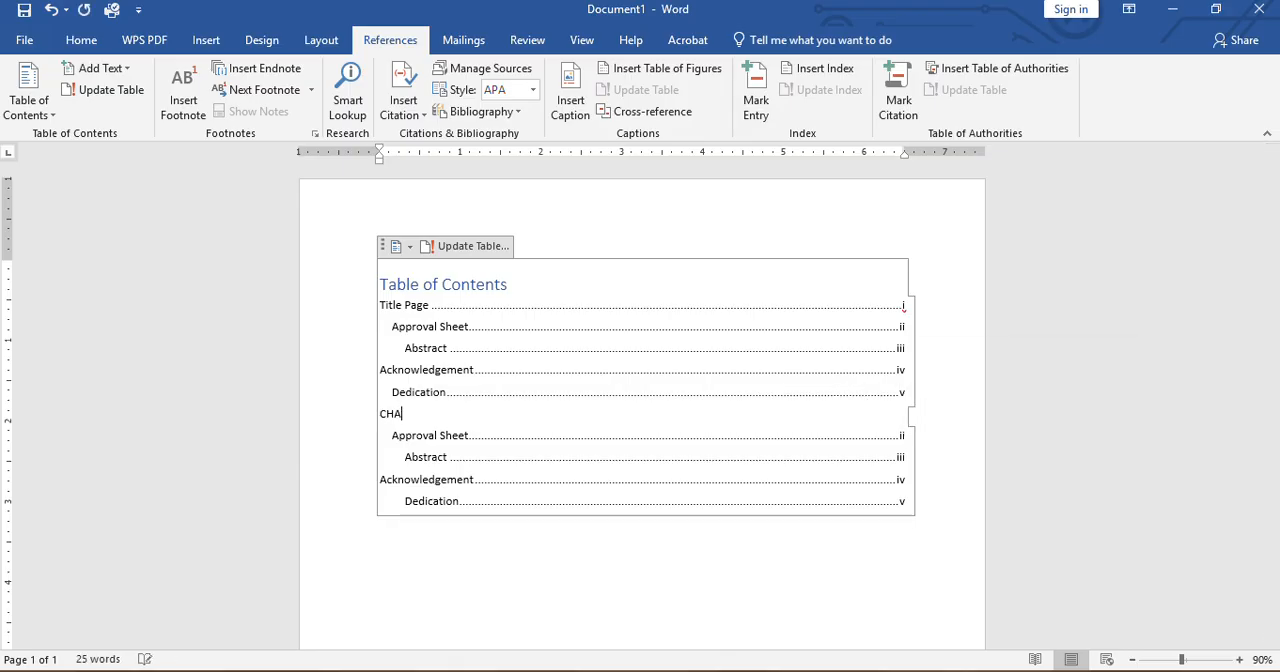
pyautogui.write('PTER 1')
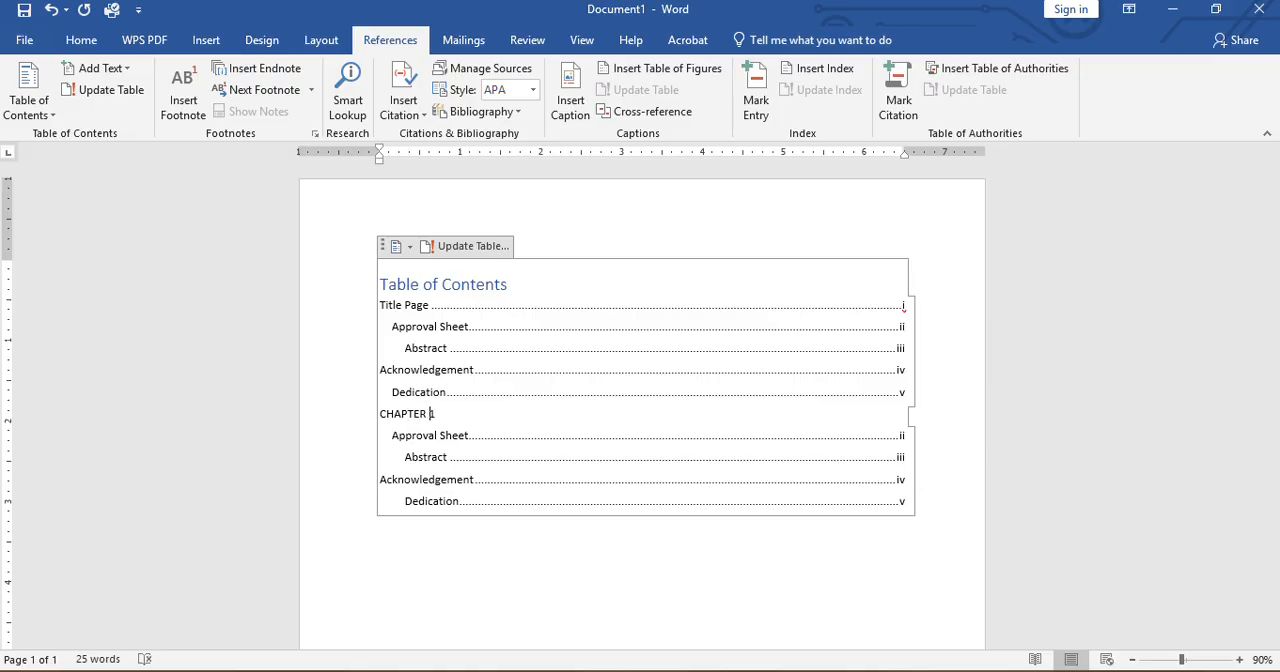
pyautogui.write(': INTRODUCTION')
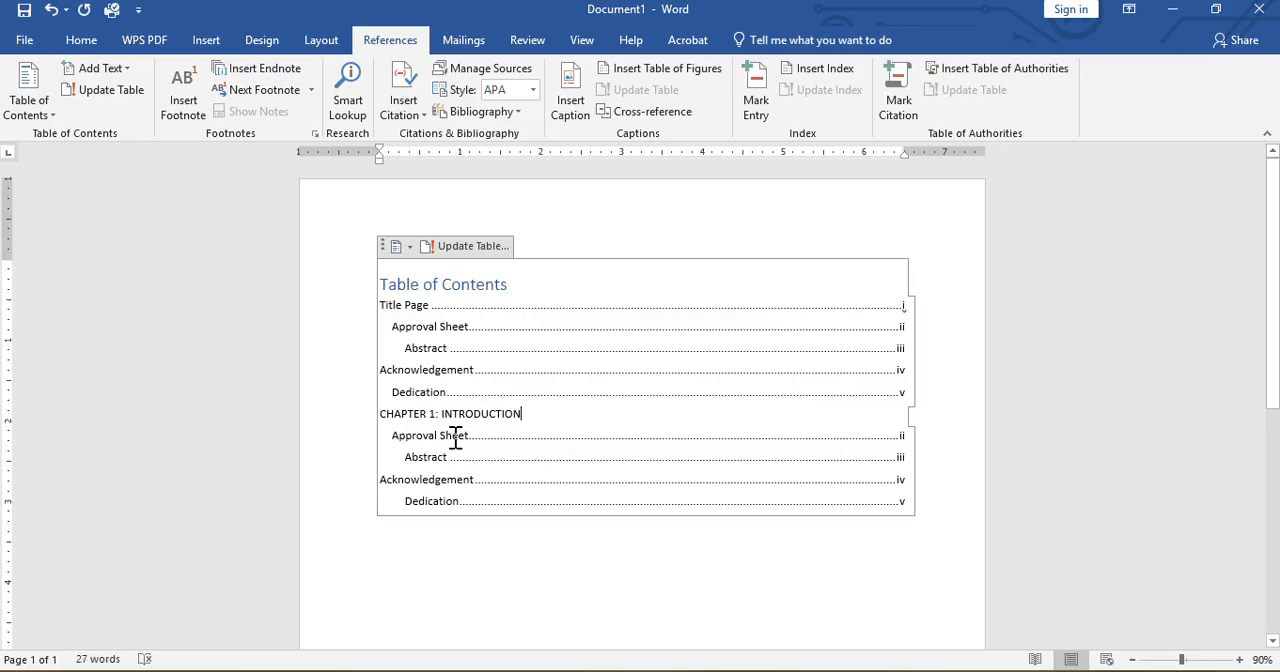
# Replace the duplicated "Approval Sheet" title under the Chapter 1 heading with "Background of the Study"
pyautogui.doubleClick(455, 437)
pyautogui.click(466, 436)
pyautogui.press('BackSpace')
pyautogui.press('BackSpace')
pyautogui.press('BackSpace')
pyautogui.press('BackSpace')
pyautogui.press('BackSpace')
pyautogui.press('BackSpace')
pyautogui.press('BackSpace')
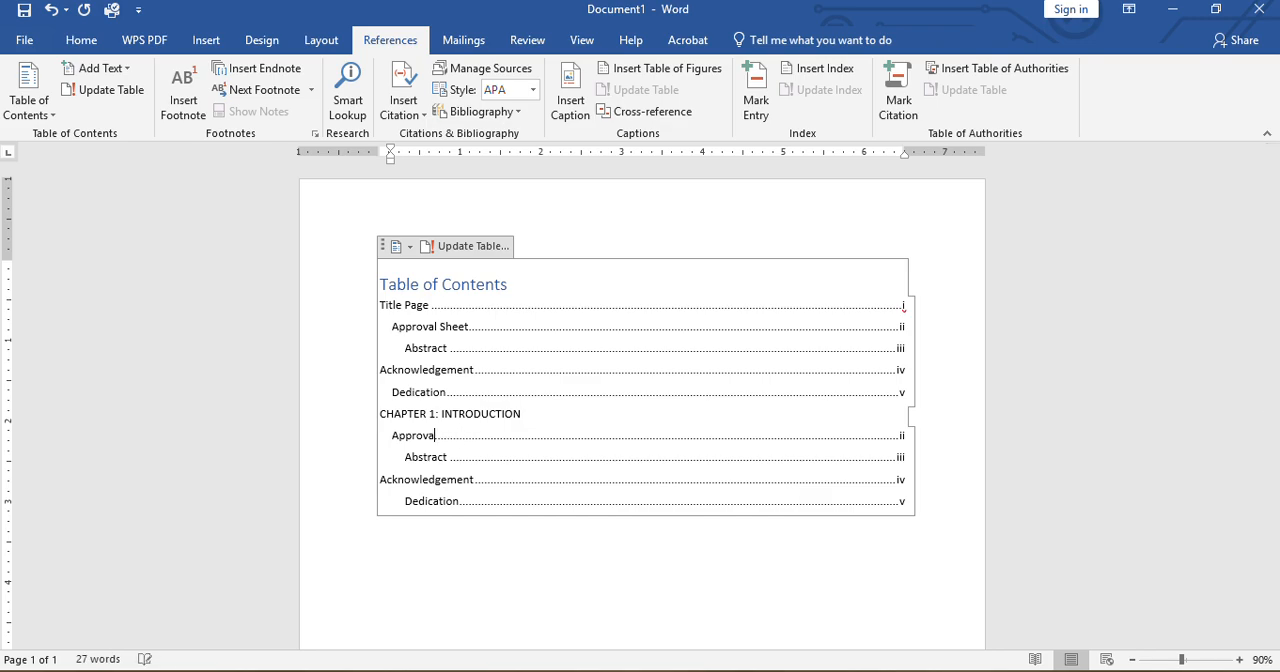
pyautogui.press('BackSpace')
pyautogui.press('BackSpace')
pyautogui.press('BackSpace')
pyautogui.press('BackSpace')
pyautogui.write('N')
pyautogui.write('Ba')
pyautogui.write('ckground of the Study')
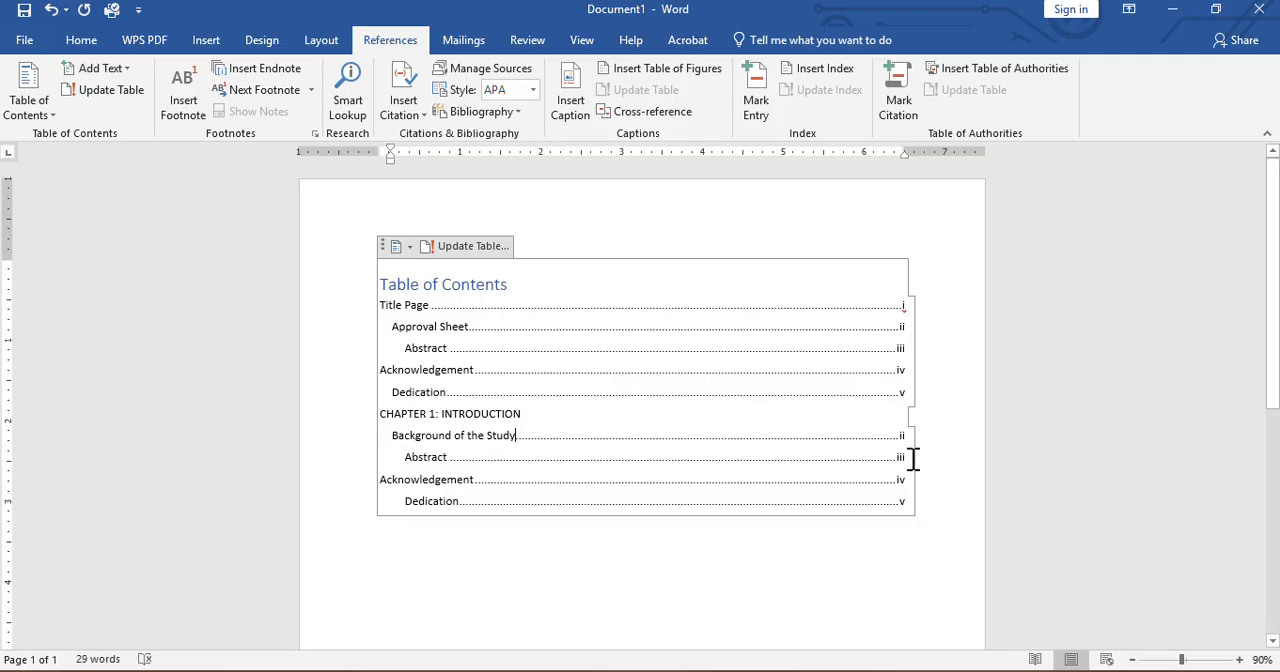
# Set the page number of the "Background of the Study" entry to 1
pyautogui.press('BackSpace')
pyautogui.press('BackSpace')
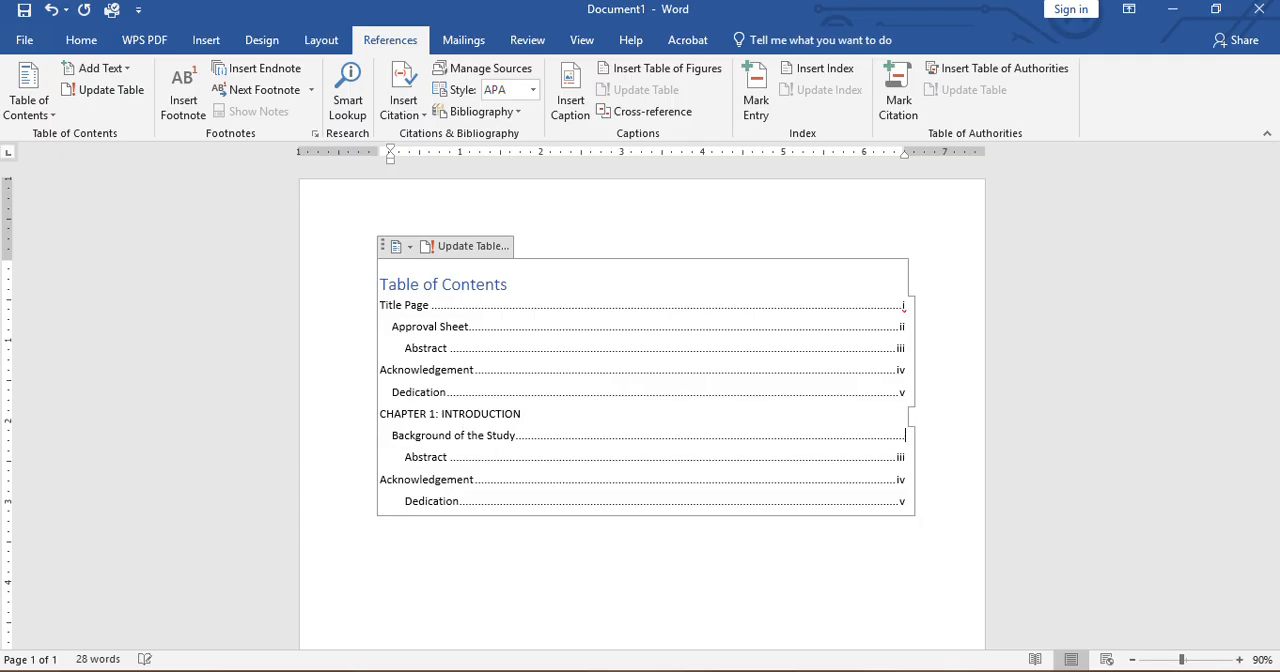
# Replace the duplicated "Abstract" title under Chapter 1 with "Significance of the Study" and set its page number to 2
pyautogui.tripleClick(423, 457)
pyautogui.click(440, 460)
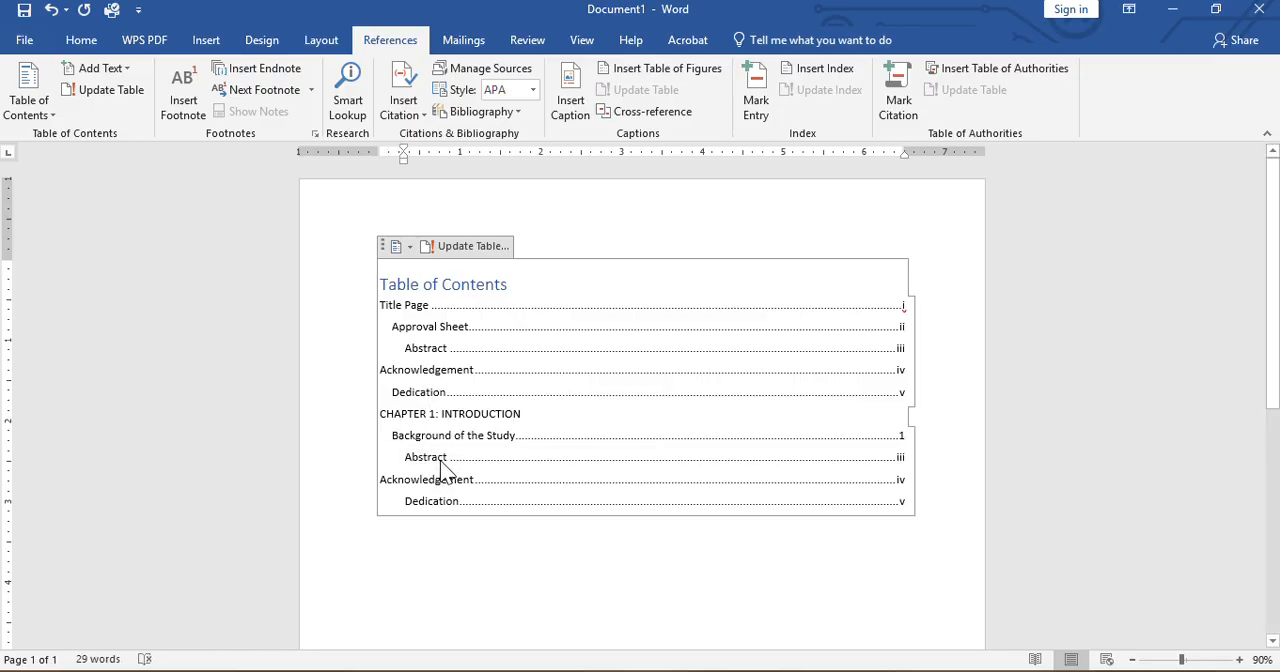
pyautogui.press('BackSpace')
pyautogui.press('BackSpace')
pyautogui.press('BackSpace')
pyautogui.press('BackSpace')
pyautogui.press('BackSpace')
pyautogui.press('BackSpace')
pyautogui.press('BackSpace')
pyautogui.press('BackSpace')
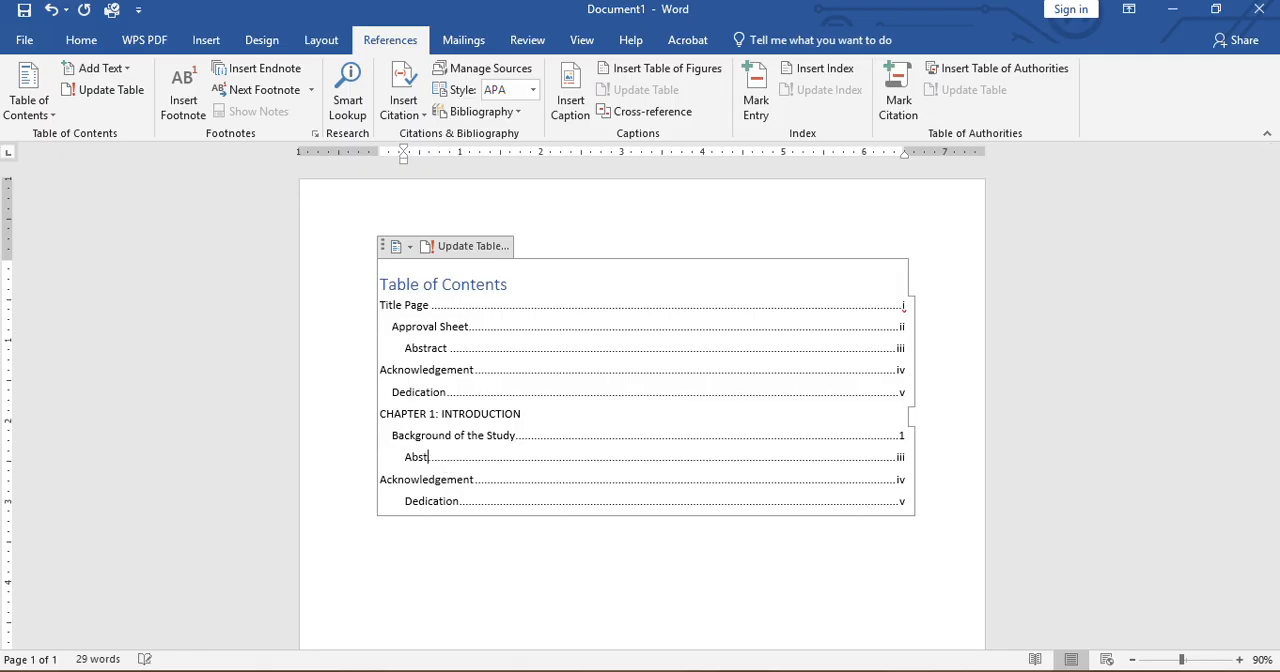
pyautogui.write('Significance of the Study')
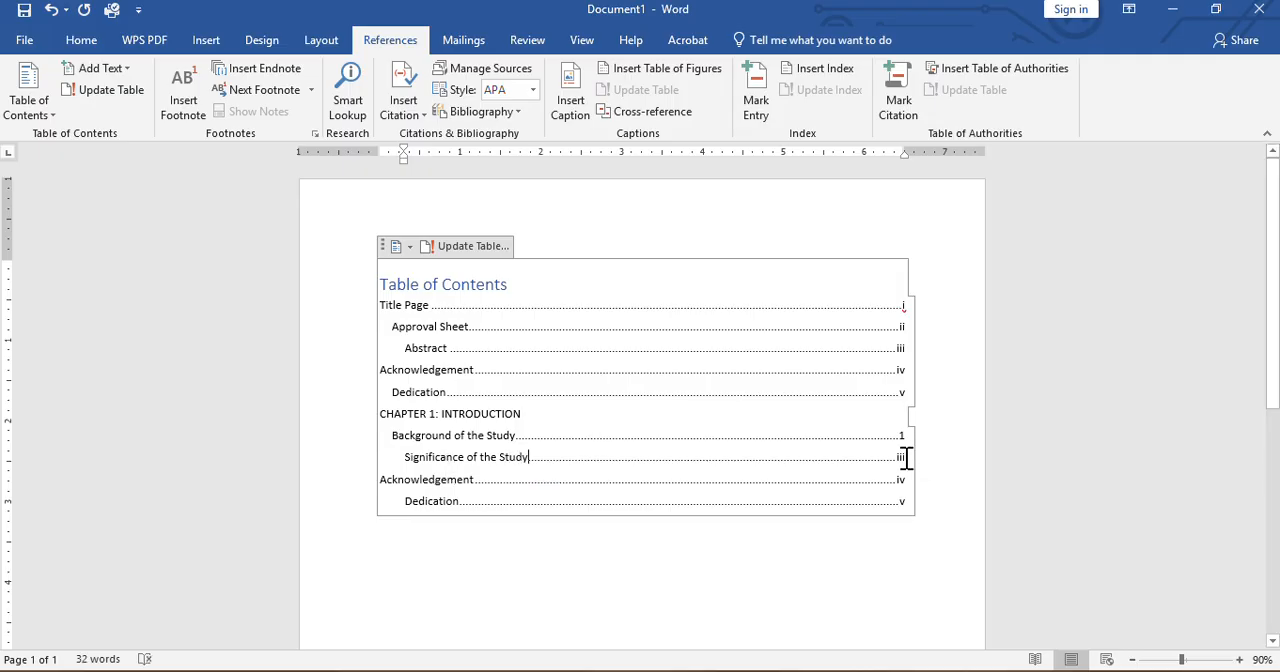
pyautogui.press('BackSpace')
pyautogui.press('BackSpace')
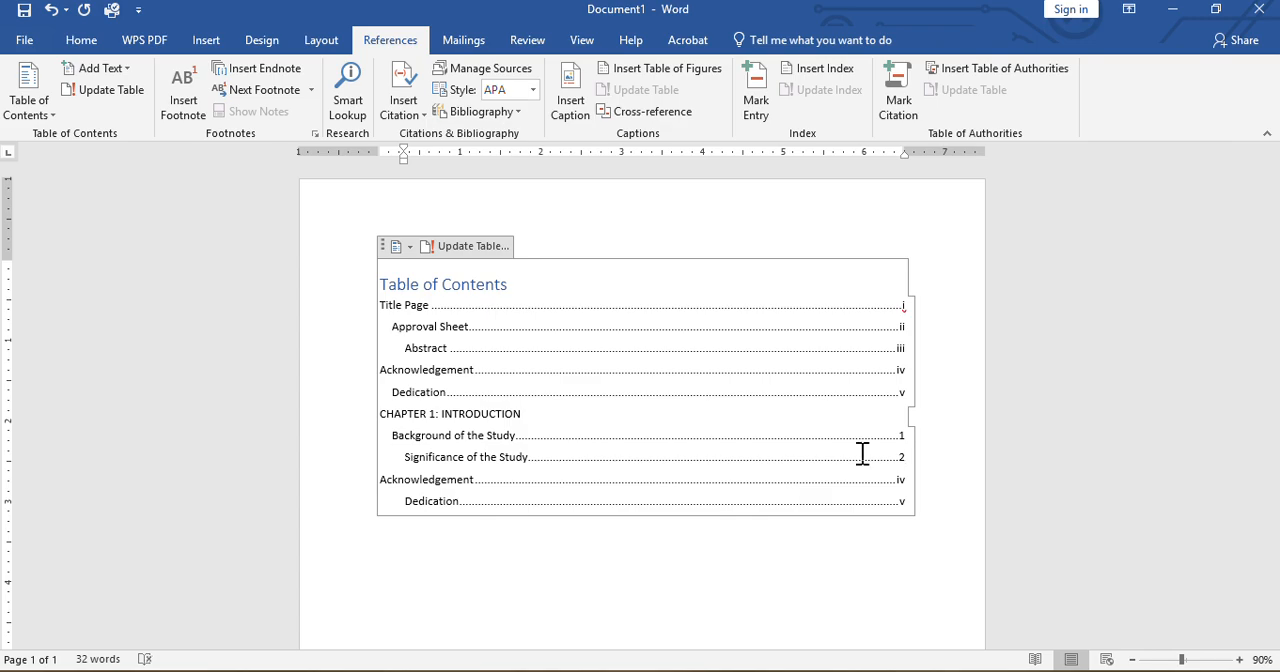
# Replace the duplicated "Acknowledgement" title under Chapter 1 with "Statement of the Proble" and set its page number to 3
pyautogui.click(474, 481)
pyautogui.press('BackSpace')
pyautogui.press('BackSpace')
pyautogui.press('BackSpace')
pyautogui.press('BackSpace')
pyautogui.press('BackSpace')
pyautogui.press('BackSpace')
pyautogui.press('BackSpace')
pyautogui.press('BackSpace')
pyautogui.press('BackSpace')
pyautogui.press('BackSpace')
pyautogui.press('BackSpace')
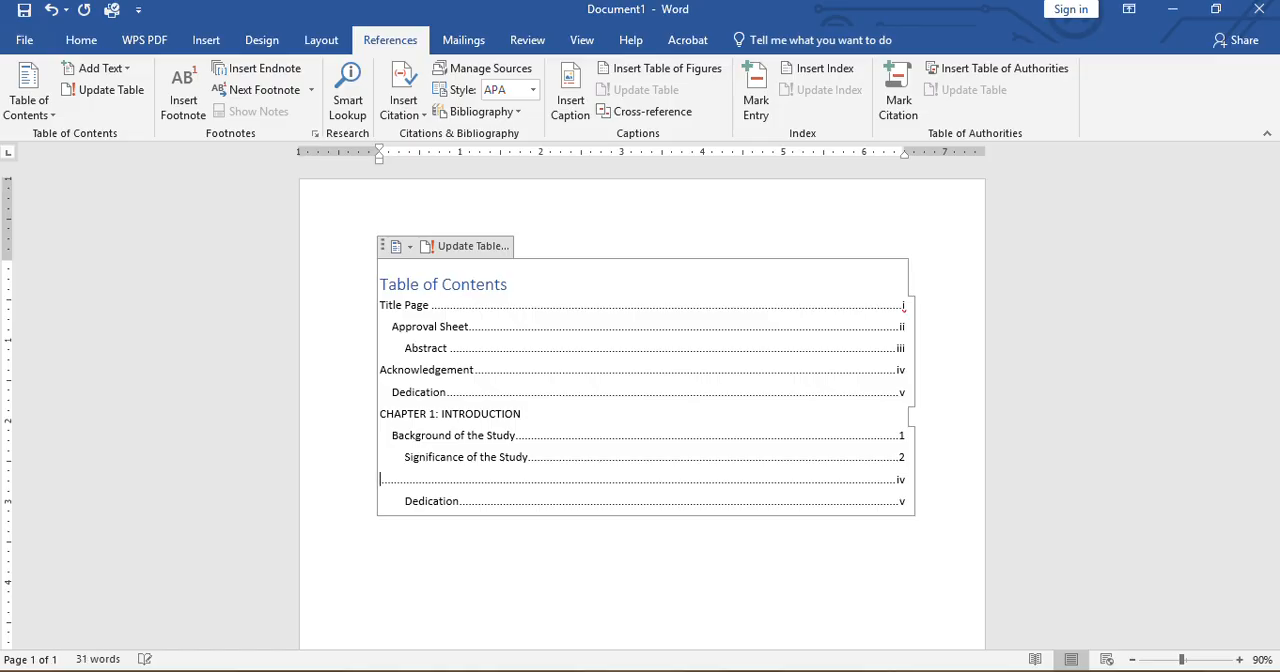
pyautogui.write('Statement of the P')
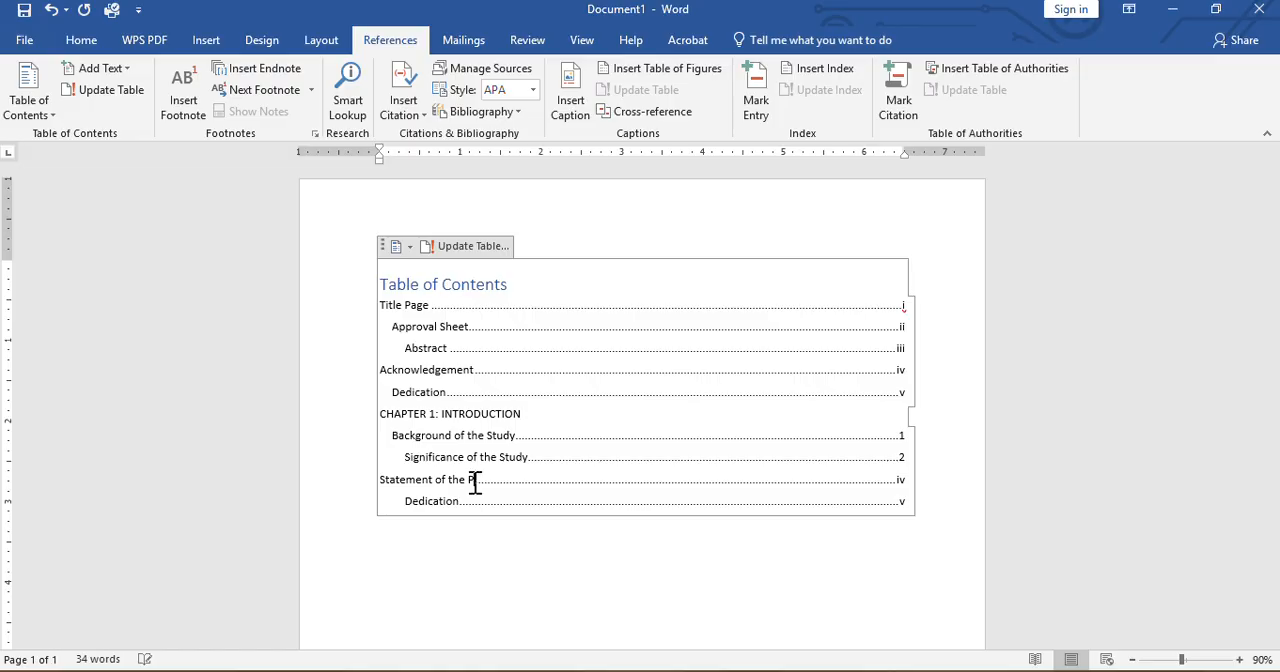
pyautogui.write('roblem')
pyautogui.press('BackSpace')
pyautogui.click(909, 481)
pyautogui.press('BackSpace')
# Replace the duplicated "Dedication" title in the last entry with "Scope and Limitation of the Study"
pyautogui.click(458, 501)
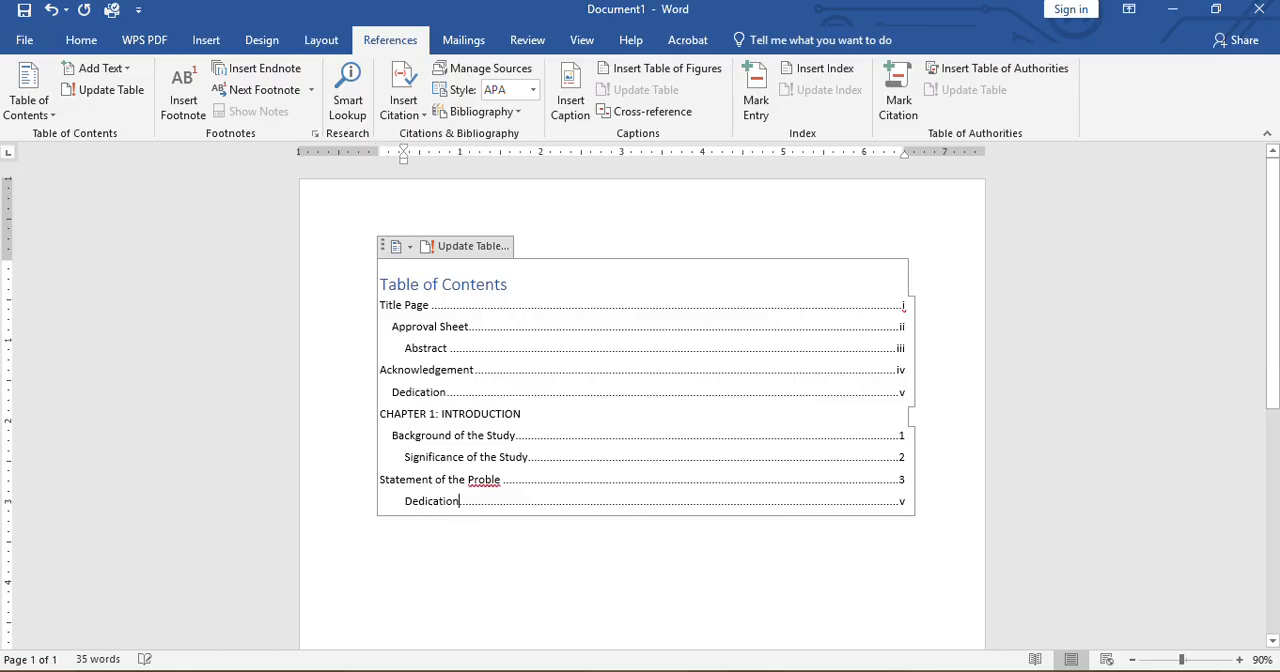
pyautogui.press('BackSpace')
pyautogui.press('BackSpace')
pyautogui.press('BackSpace')
pyautogui.press('BackSpace')
pyautogui.press('BackSpace')
pyautogui.press('BackSpace')
pyautogui.press('BackSpace')
pyautogui.press('BackSpace')
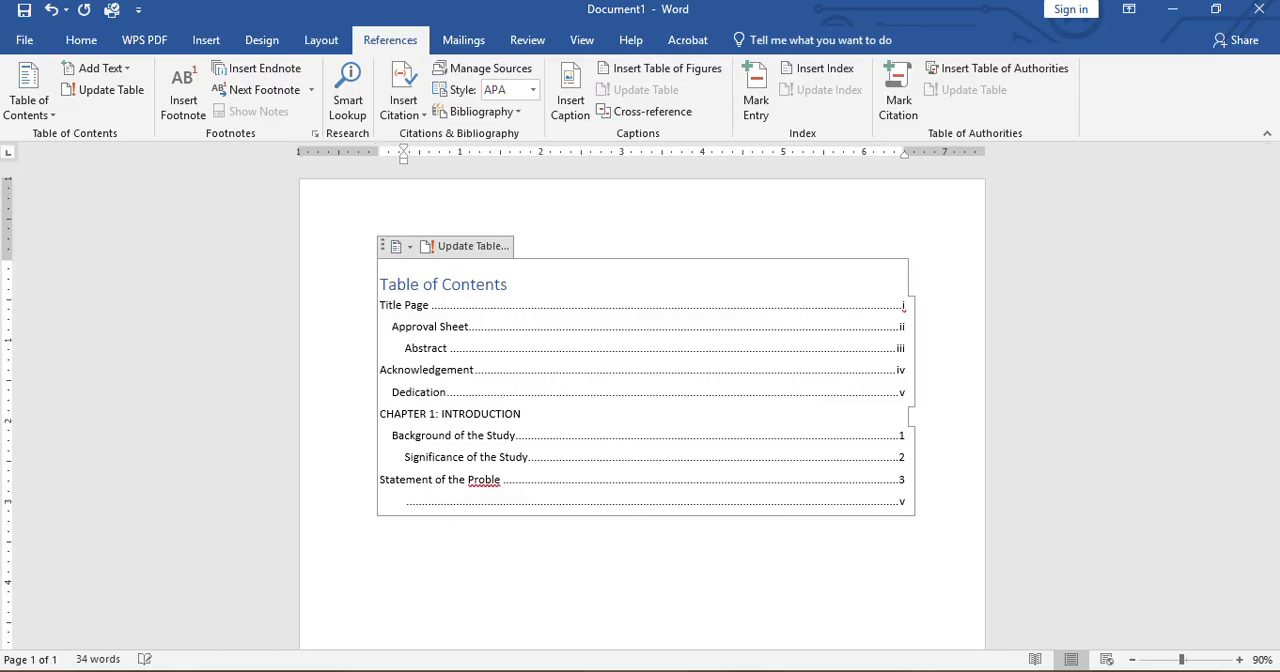
pyautogui.write('Scope p')
pyautogui.write('Limitation of')
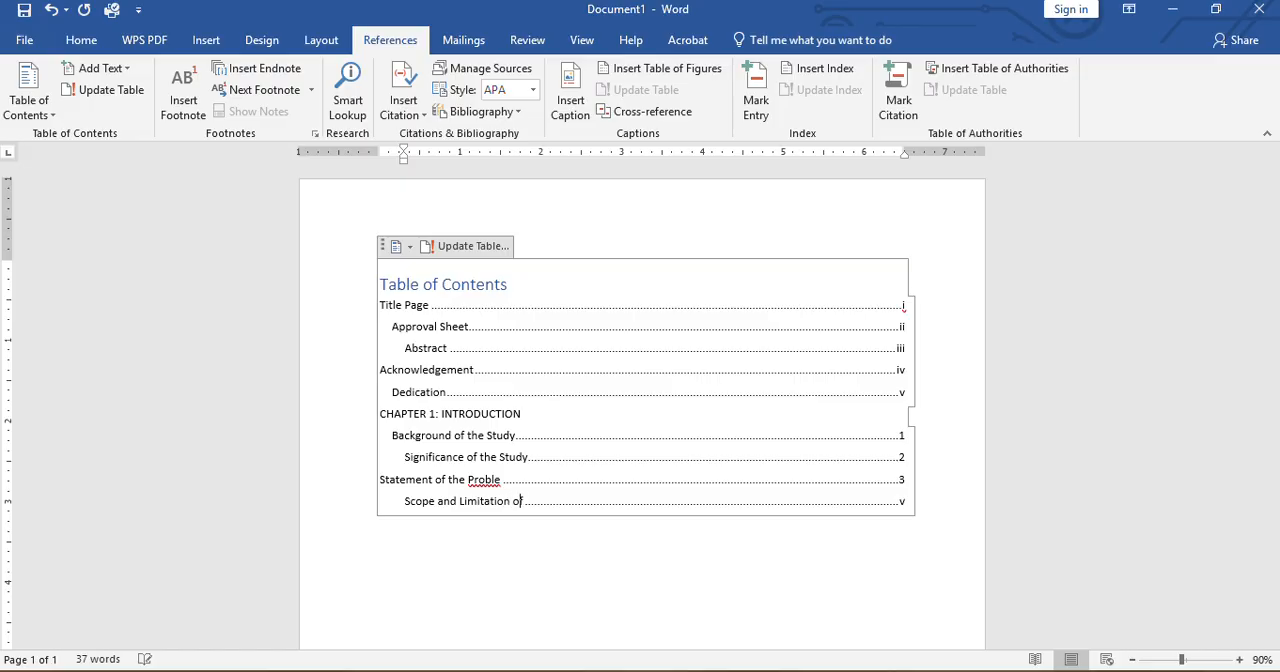
pyautogui.write(' the Study')
# Correct the misspelled "Proble" to "Problem" in the "Statement of the" entry
pyautogui.click(499, 481)
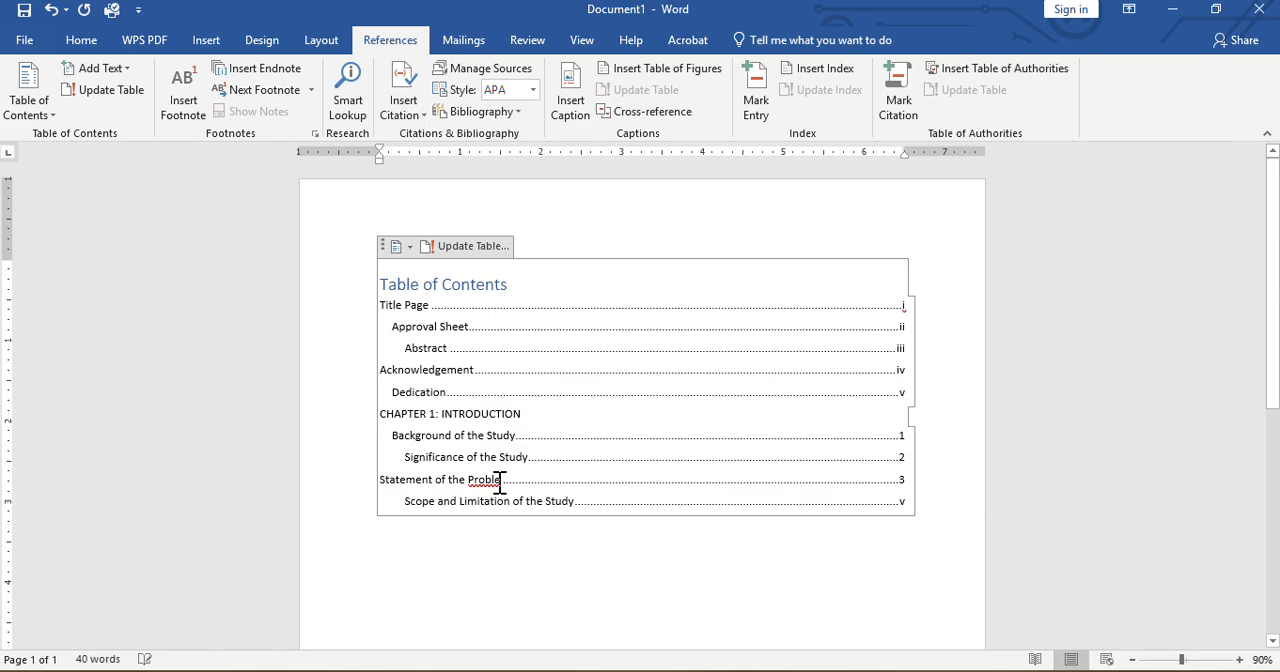
pyautogui.write('m')
pyautogui.click(573, 537)
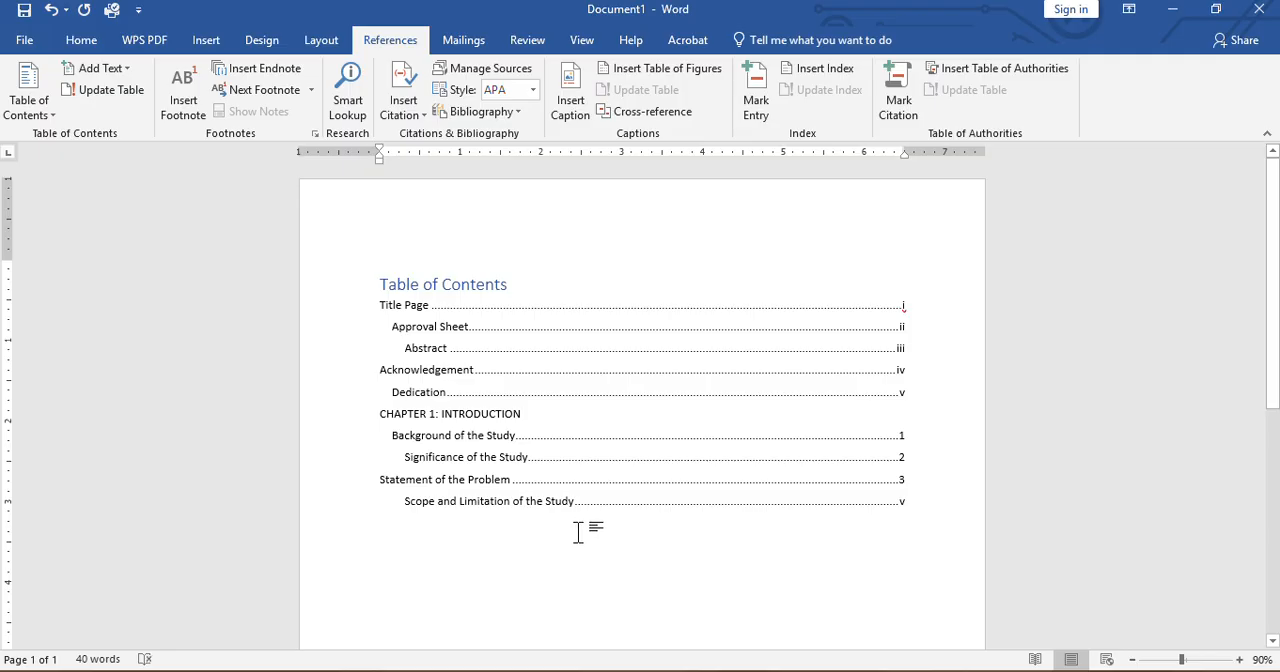
pyautogui.click(908, 305)
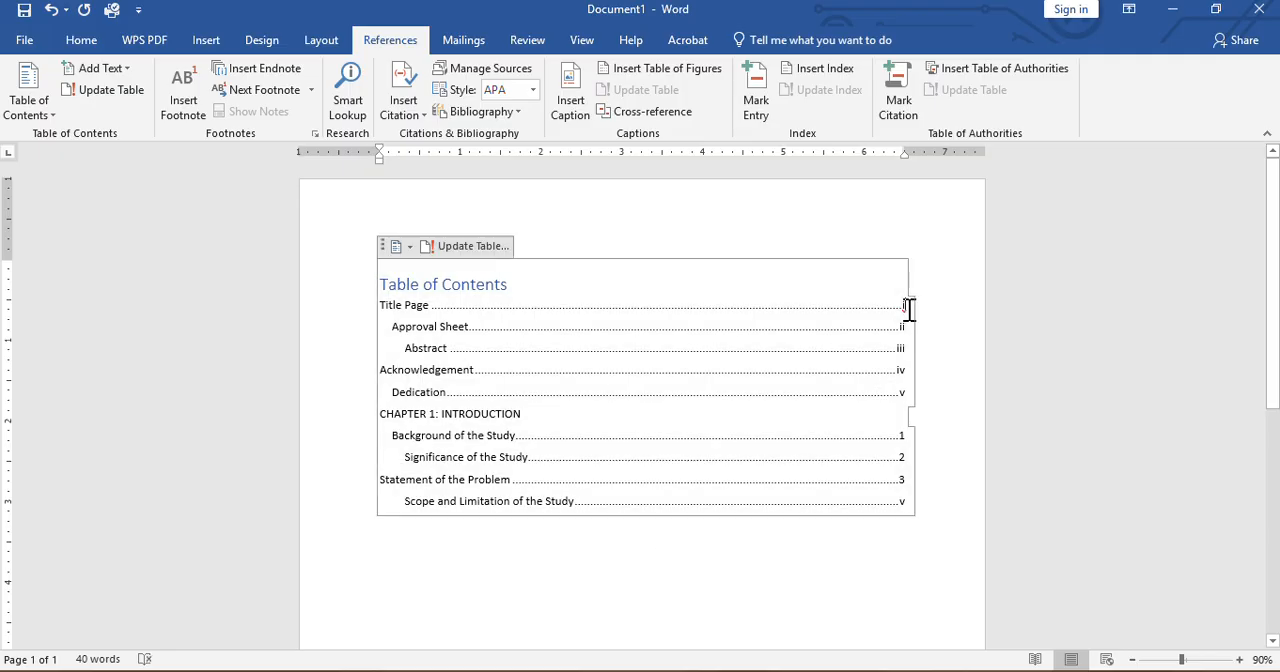
pyautogui.press('BackSpace')
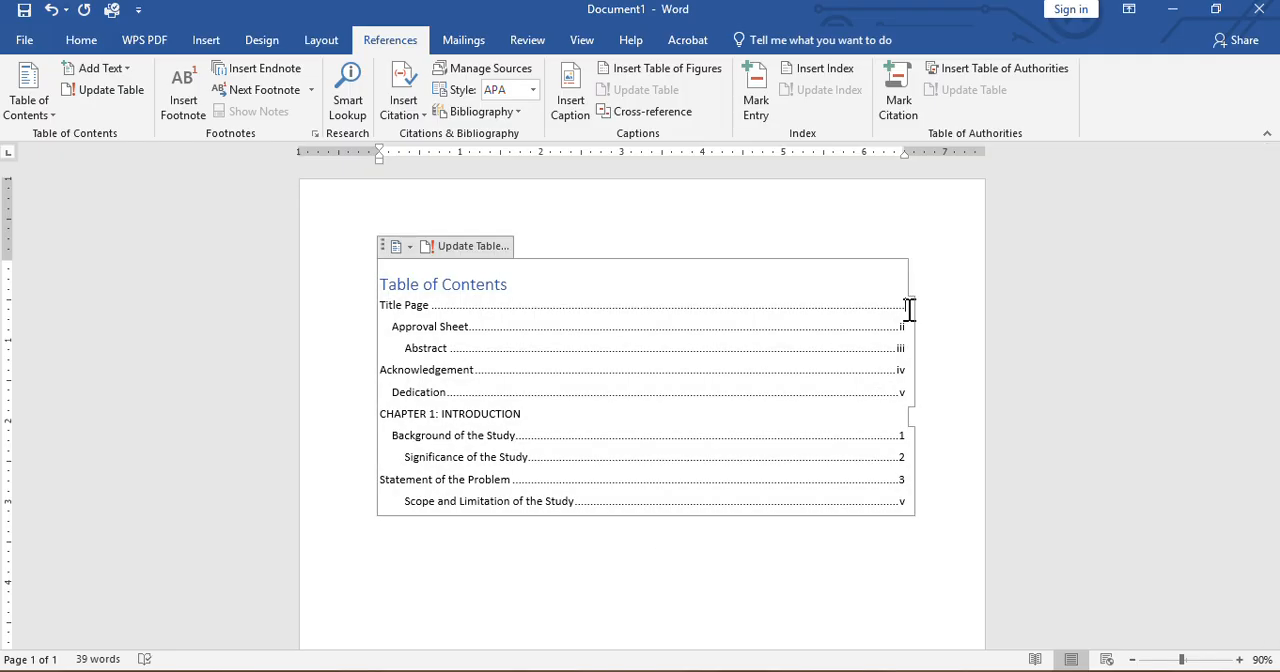
pyautogui.press('BackSpace')
pyautogui.click(717, 521)
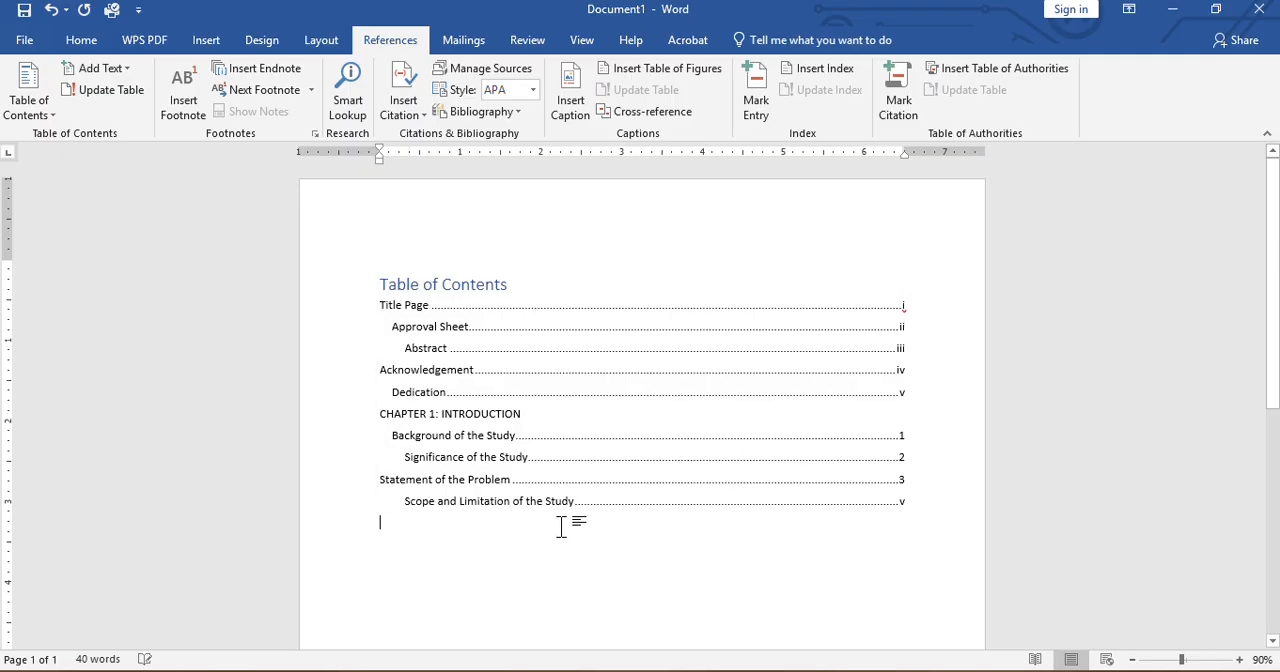
# Make the "CHAPTER 1: INTRODUCTION" heading bold
pyautogui.moveTo(520, 415); pyautogui.dragTo(387, 417)
pyautogui.hotkey('ctrl', 'v')
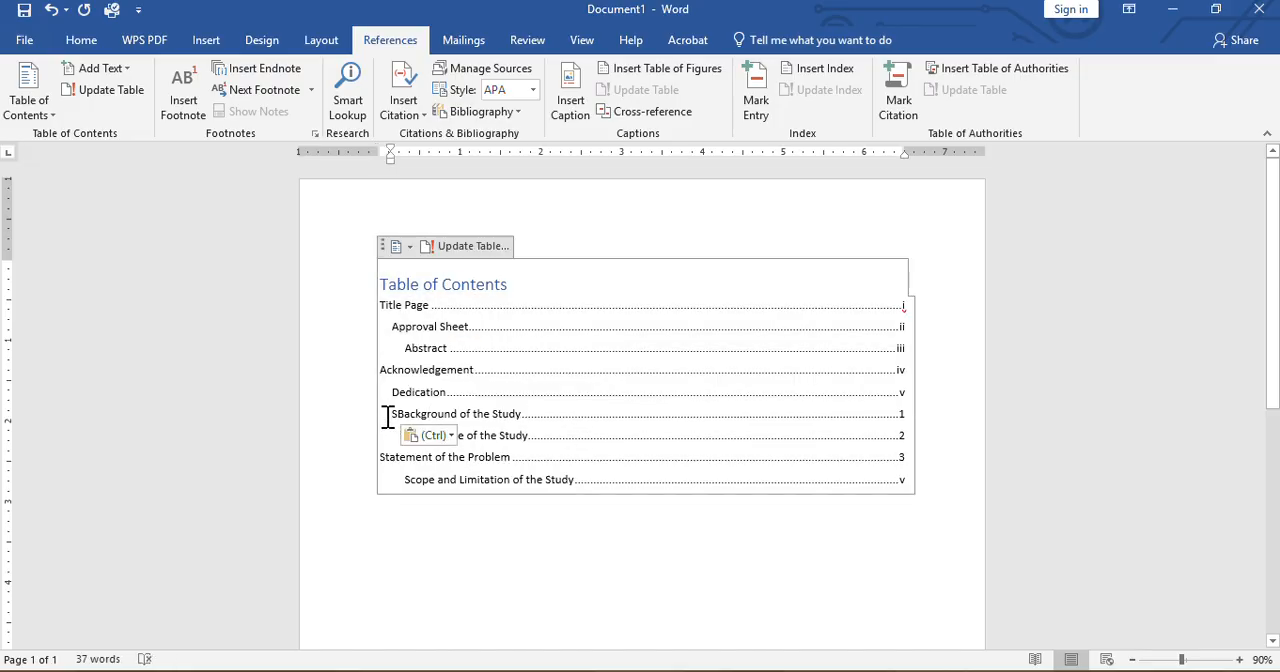
pyautogui.hotkey('ctrl', 'z')
pyautogui.click(392, 418)
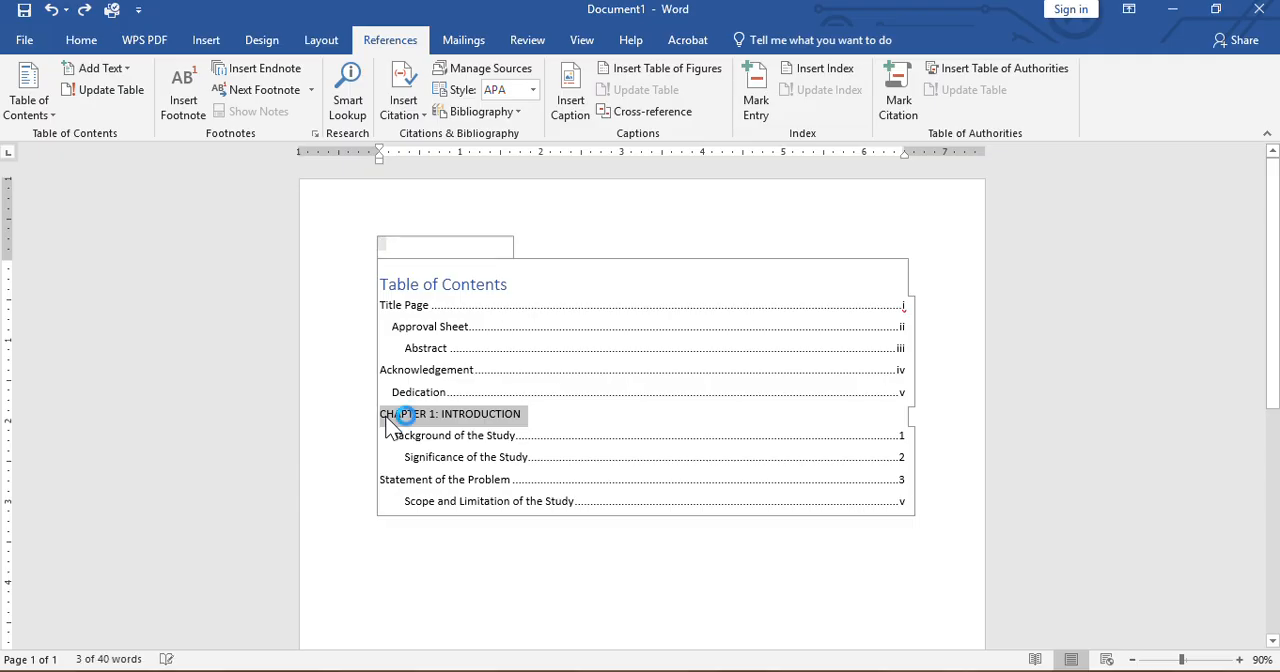
pyautogui.click(1088, 293)
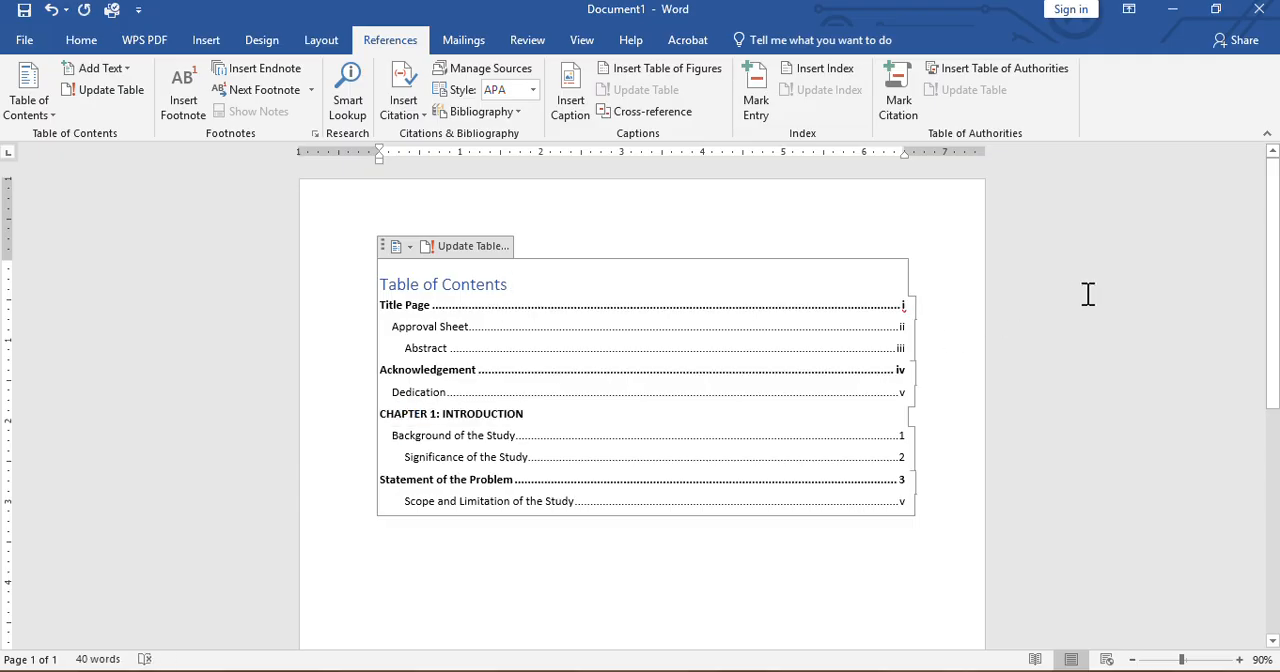